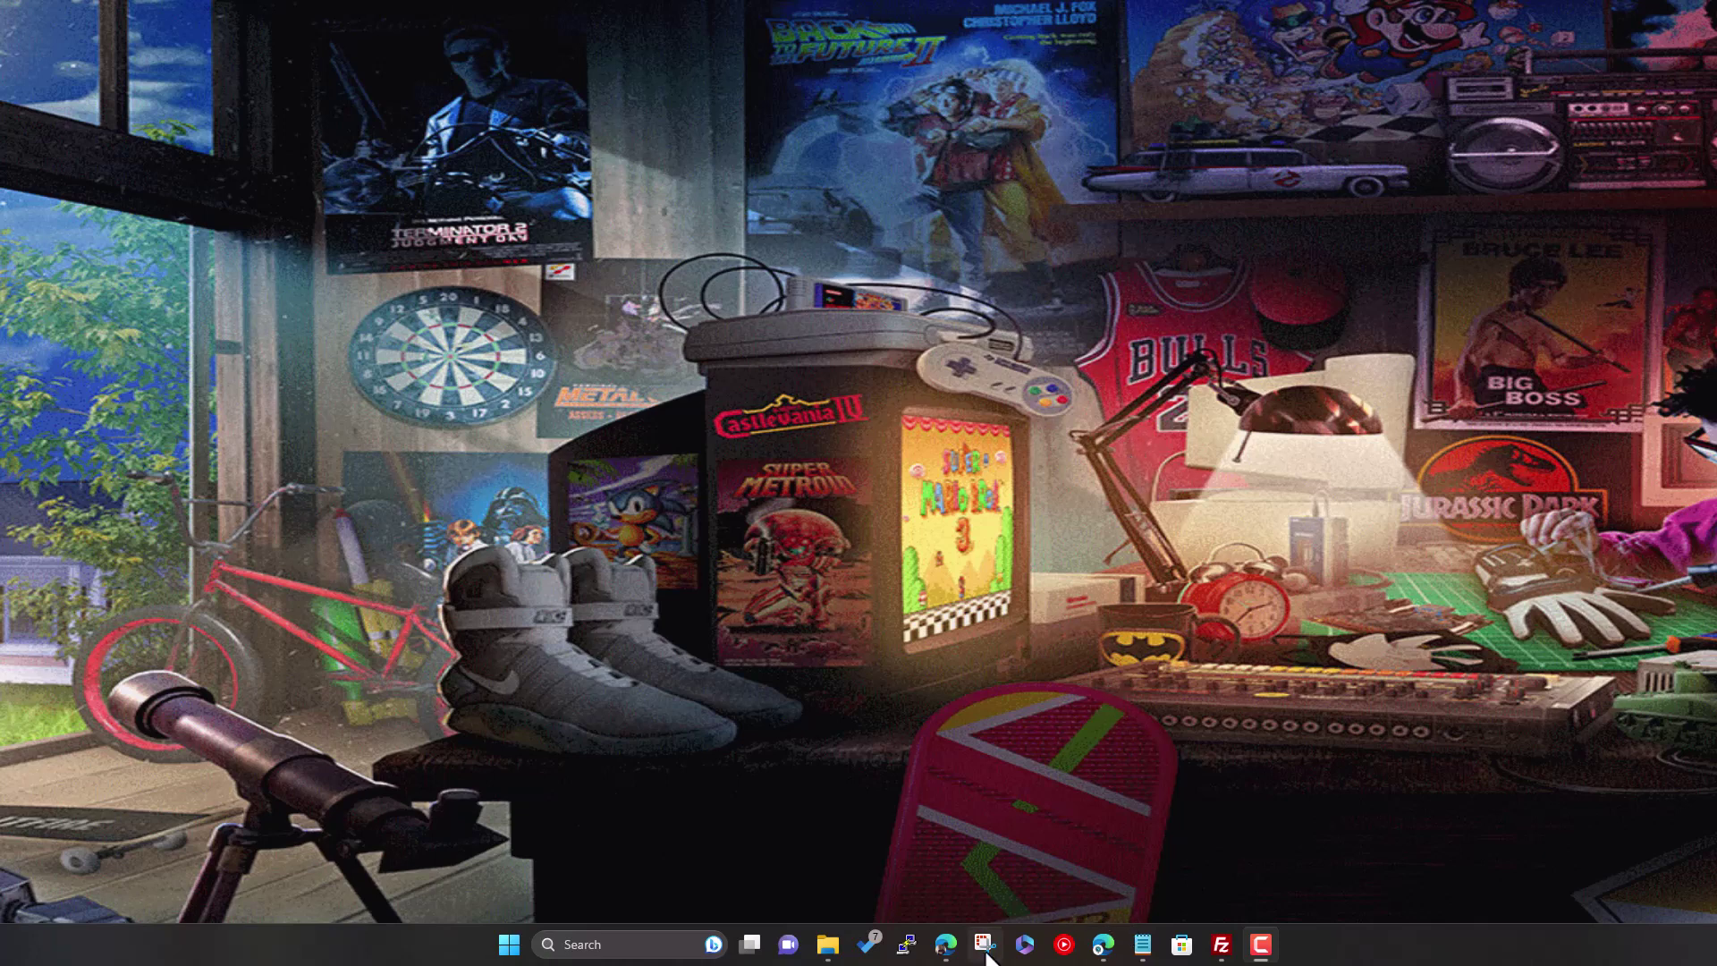
- Open the UPDATE 2.zip file page in MegaUp, request a download link, and close the two ad tabs
{"action": "left_click", "coordinate": [945, 945]}
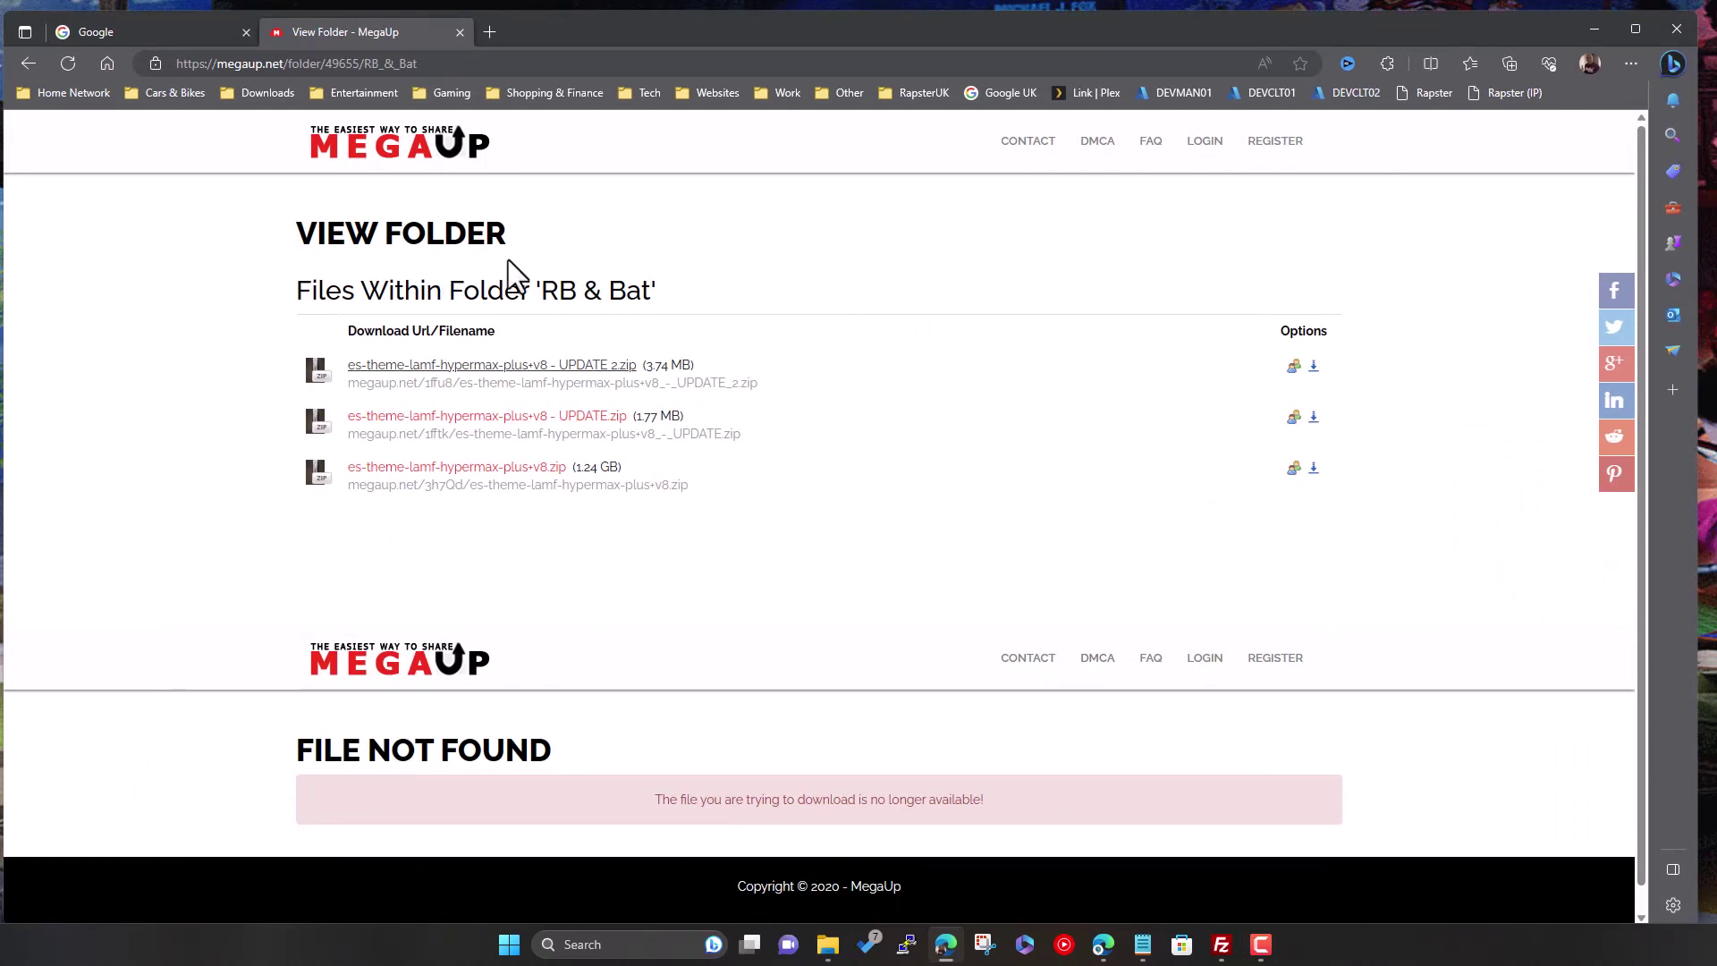
{"action": "left_click", "coordinate": [525, 367]}
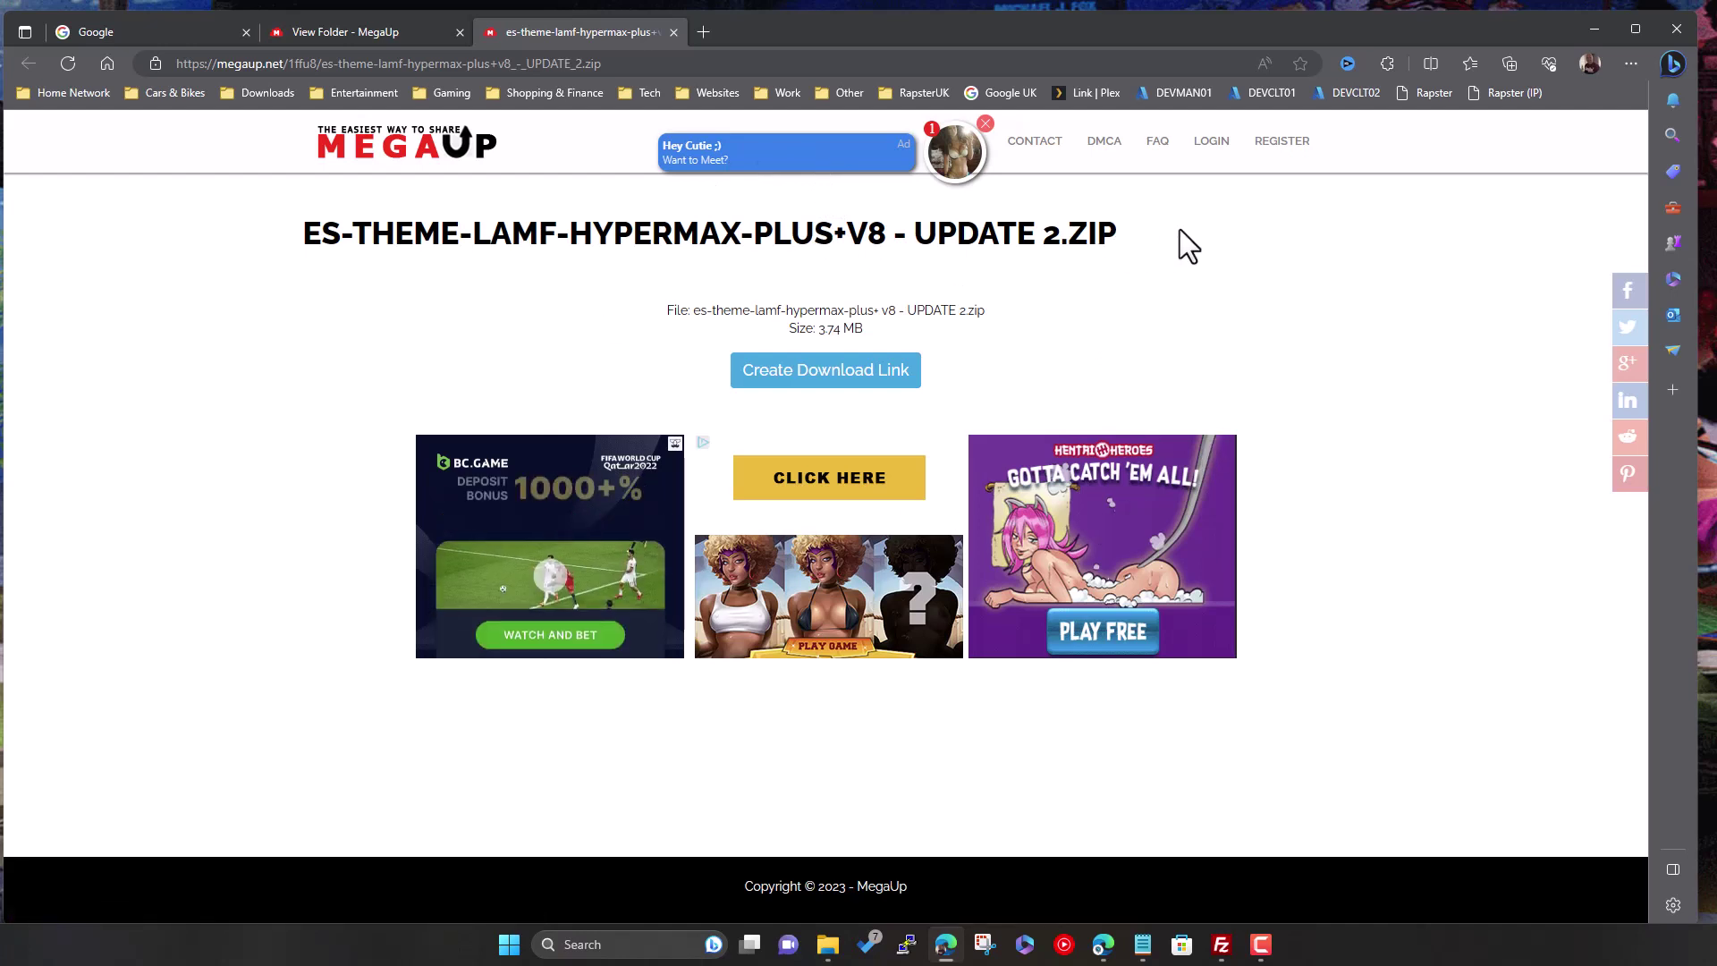
{"action": "left_click", "coordinate": [830, 368]}
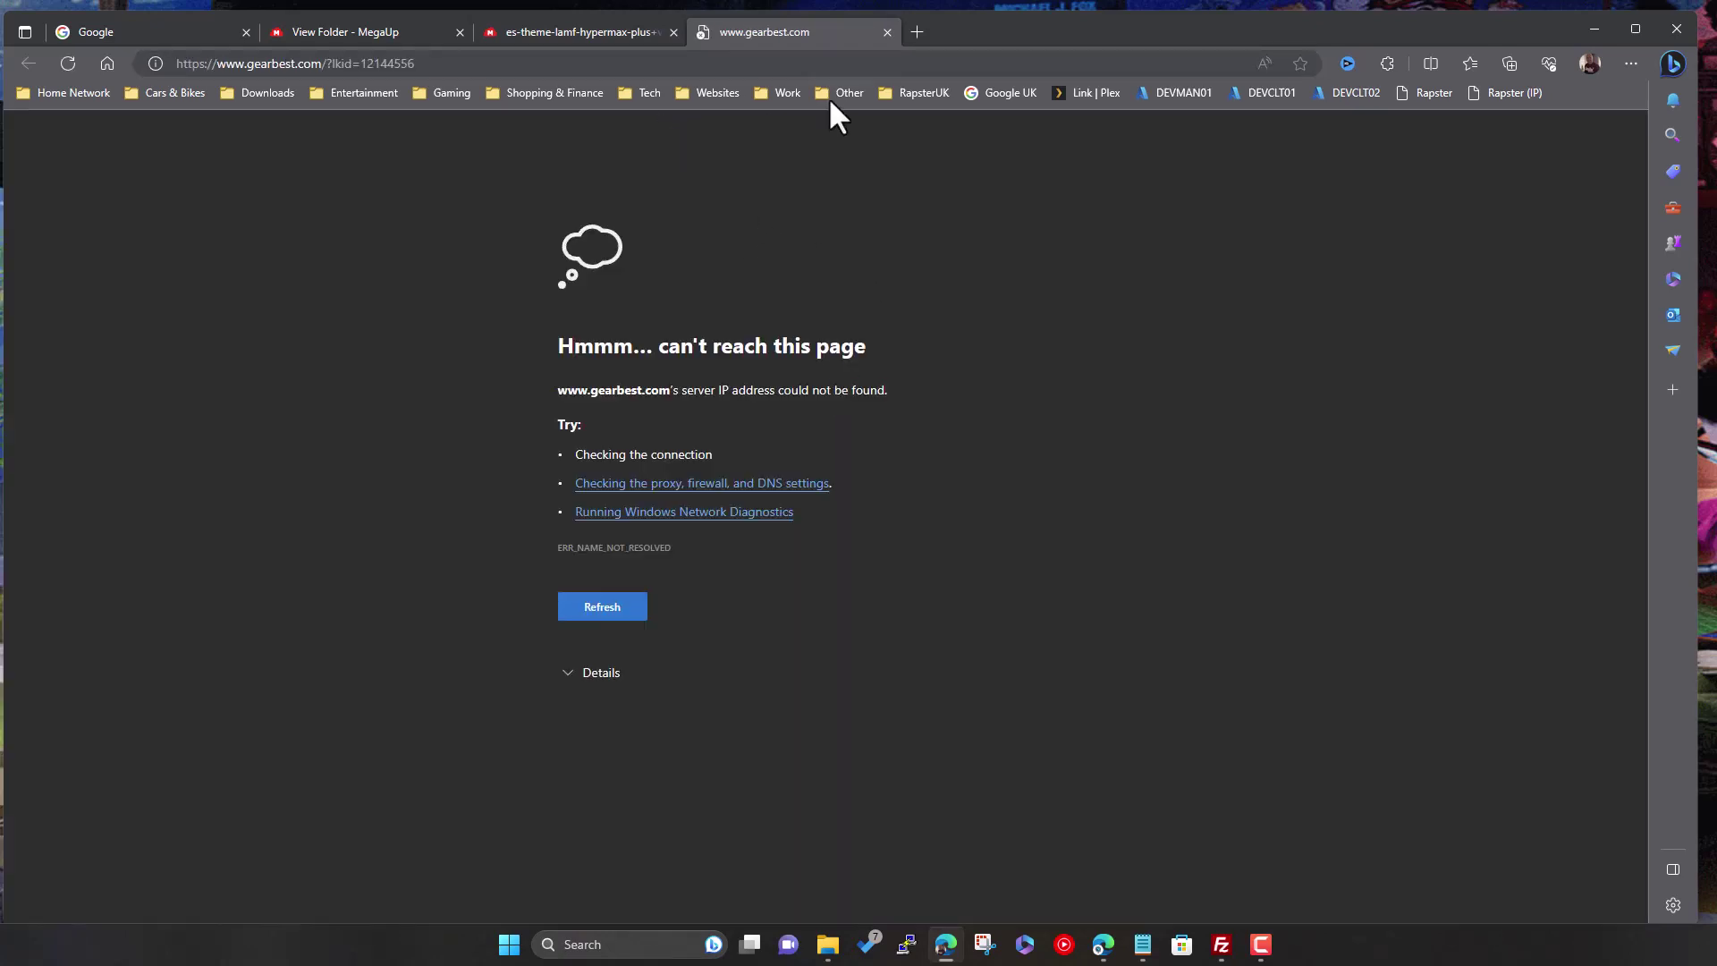
{"action": "left_click", "coordinate": [887, 33]}
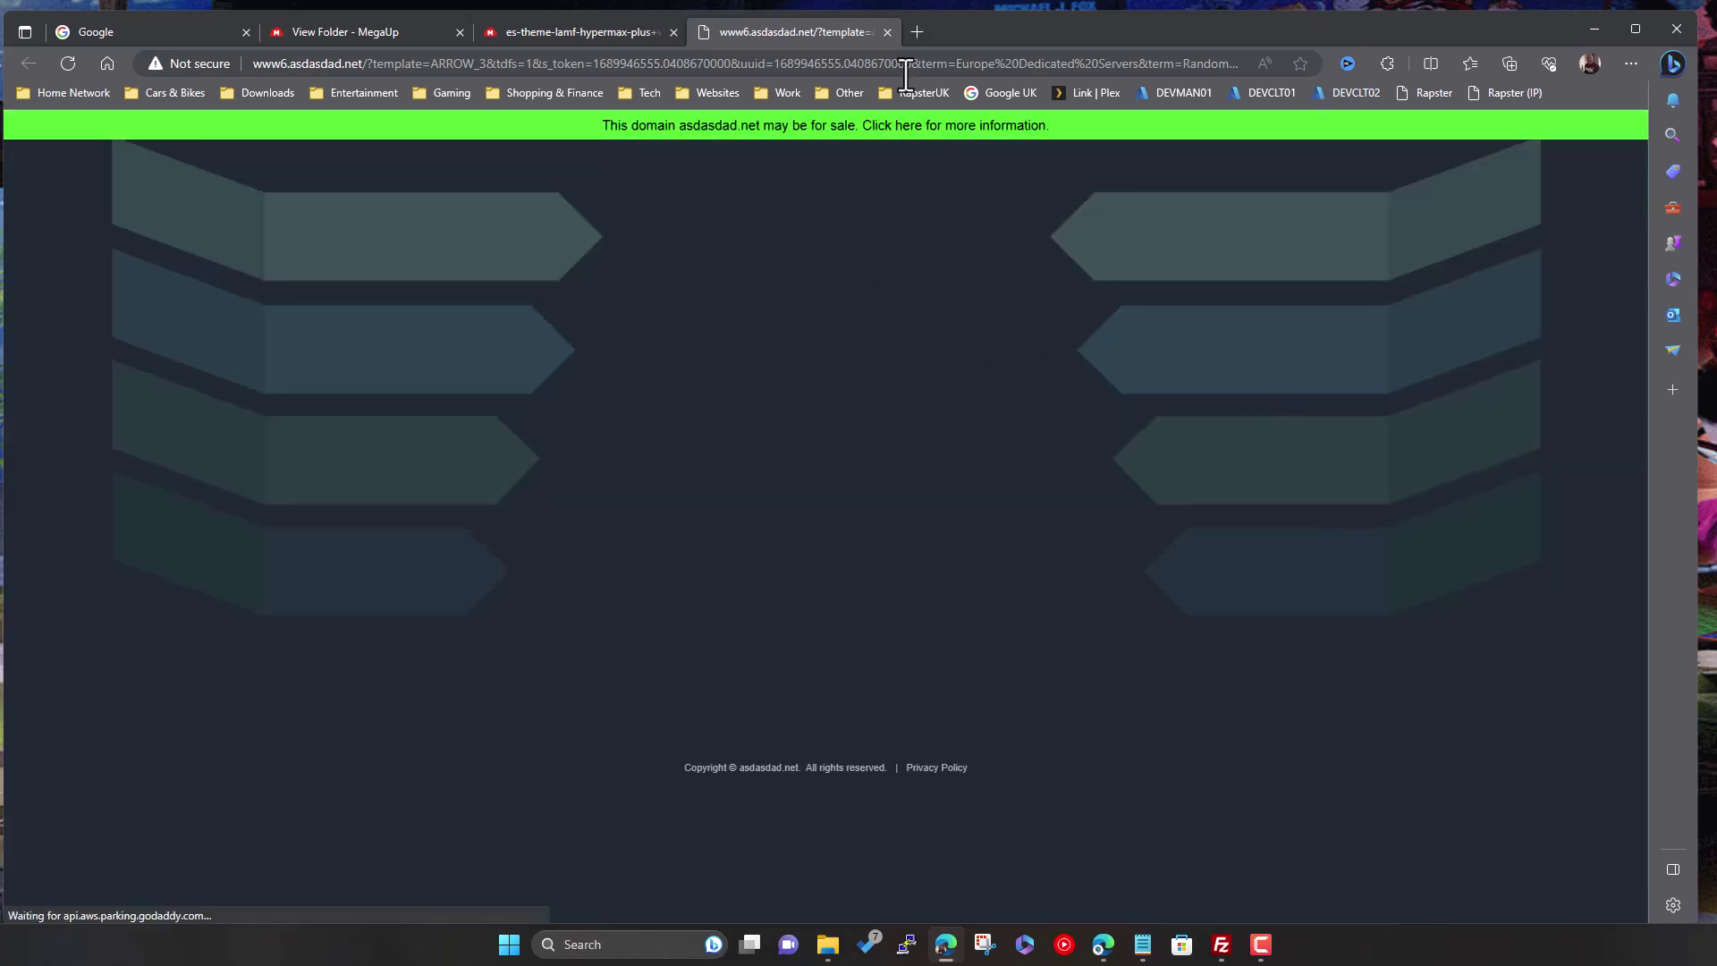
{"action": "left_click", "coordinate": [887, 32]}
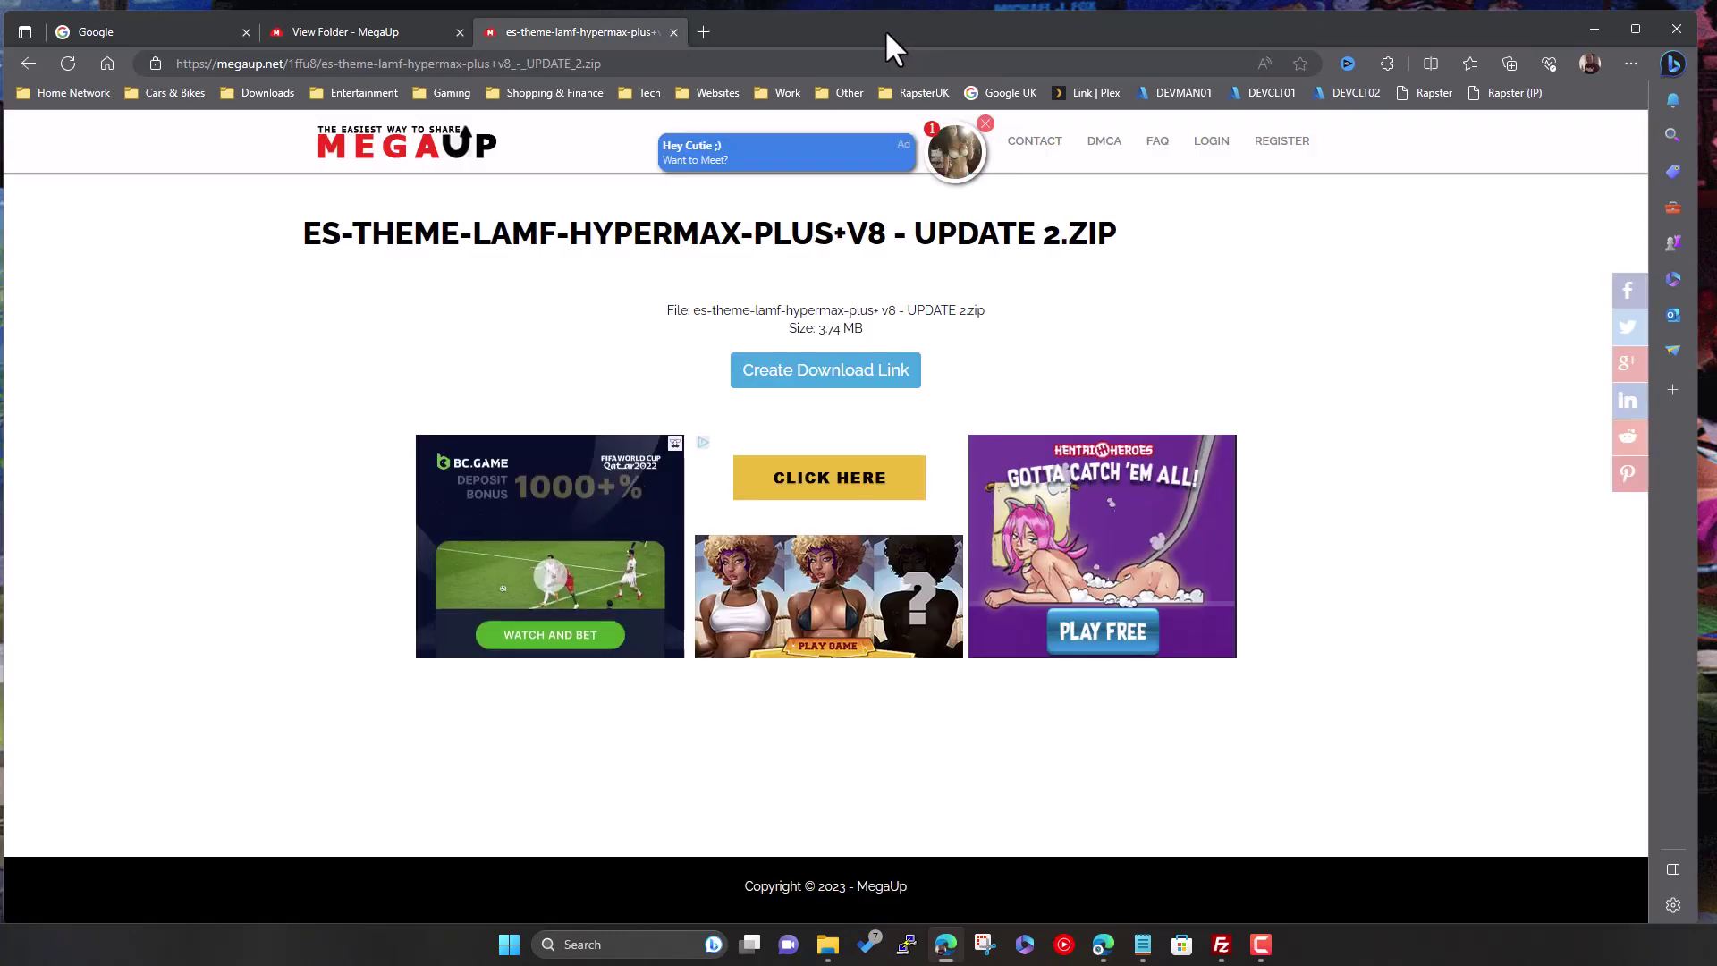
- Start the UPDATE 2.zip download, dismiss the save prompt, and close the download page tab
{"action": "left_click", "coordinate": [845, 374]}
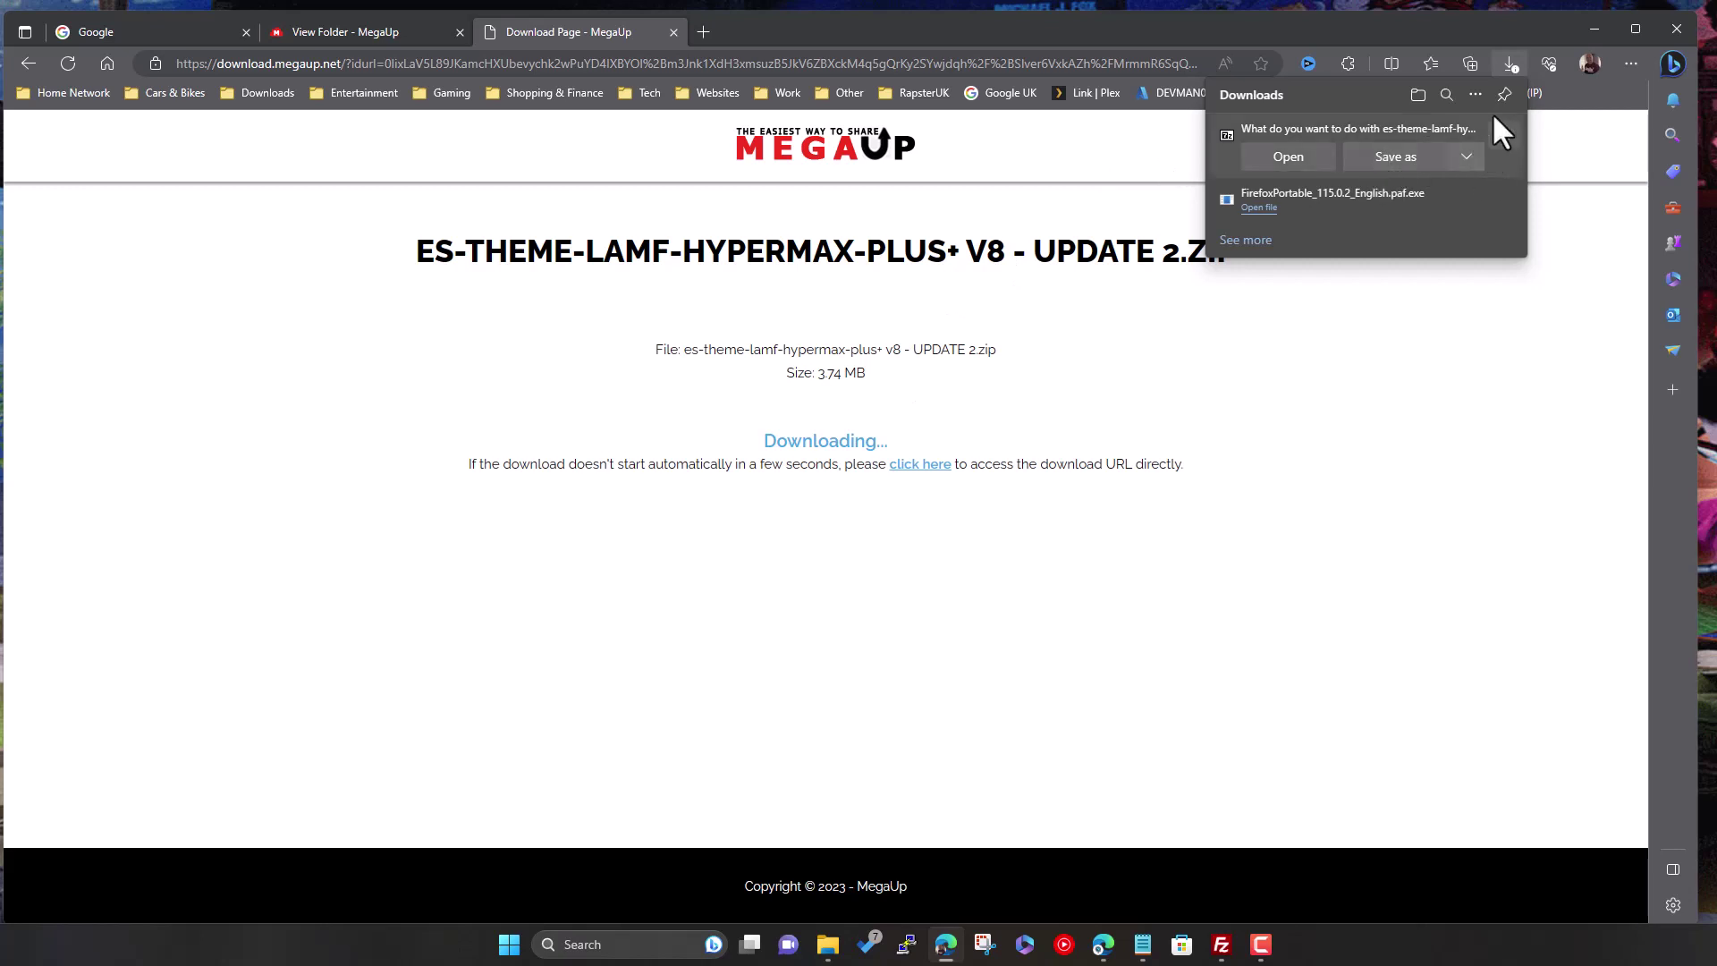
{"action": "left_click", "coordinate": [1504, 134]}
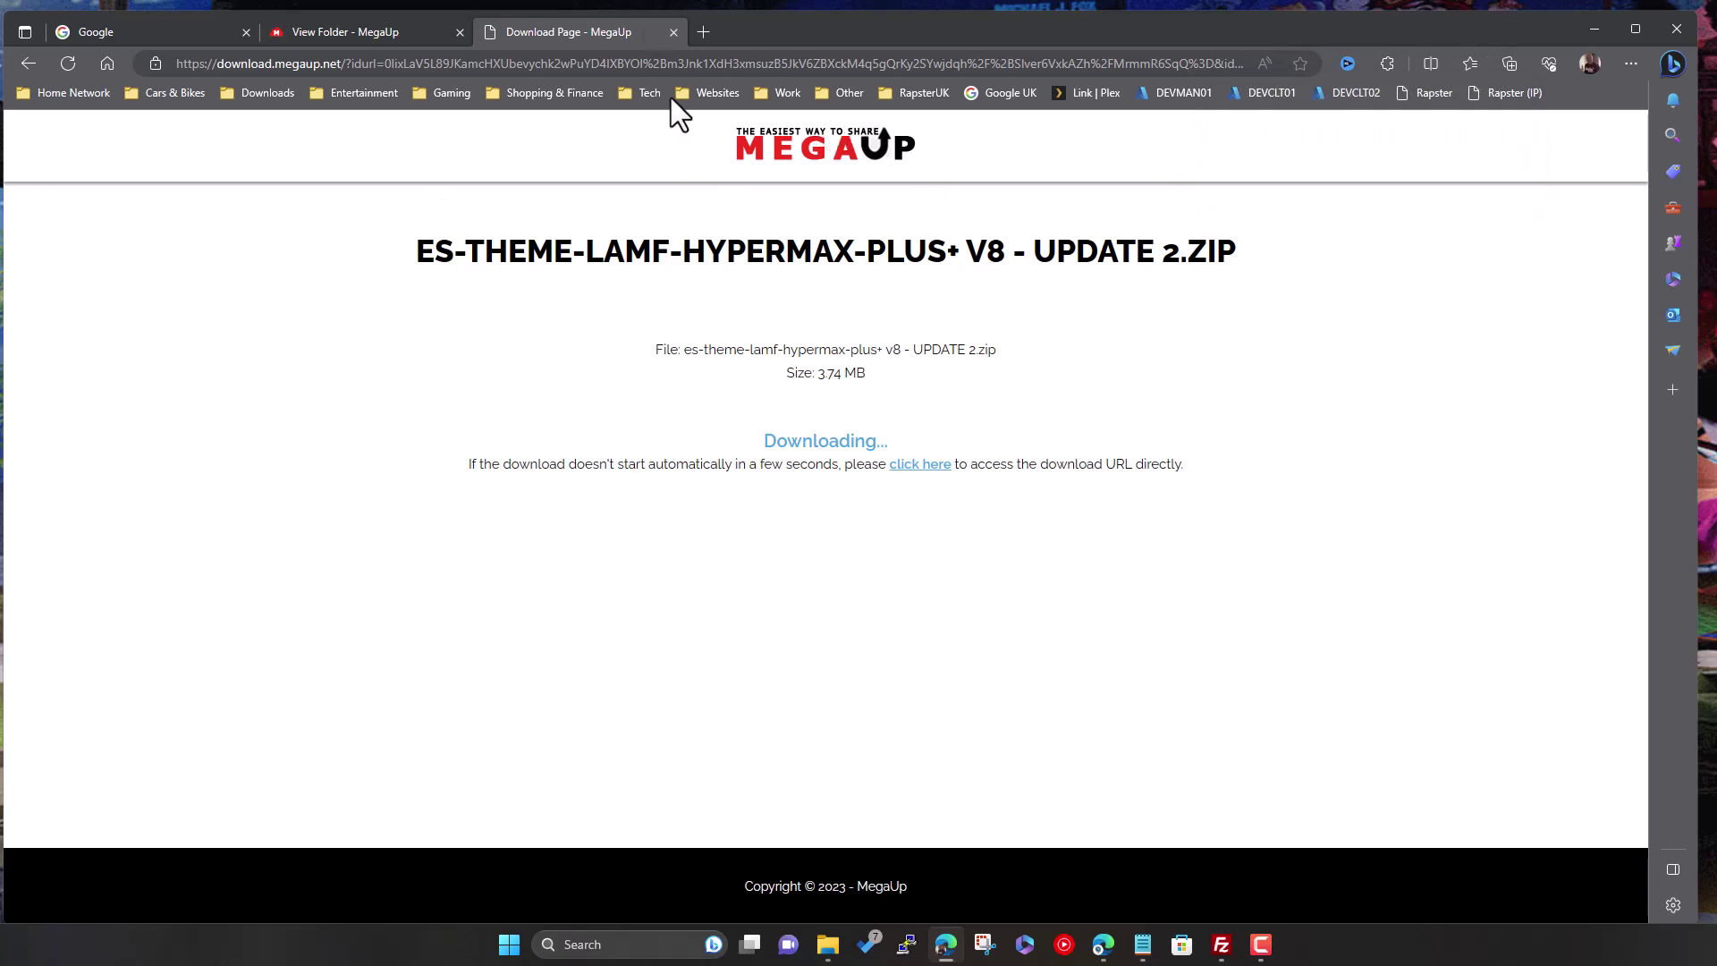
{"action": "left_click", "coordinate": [672, 31]}
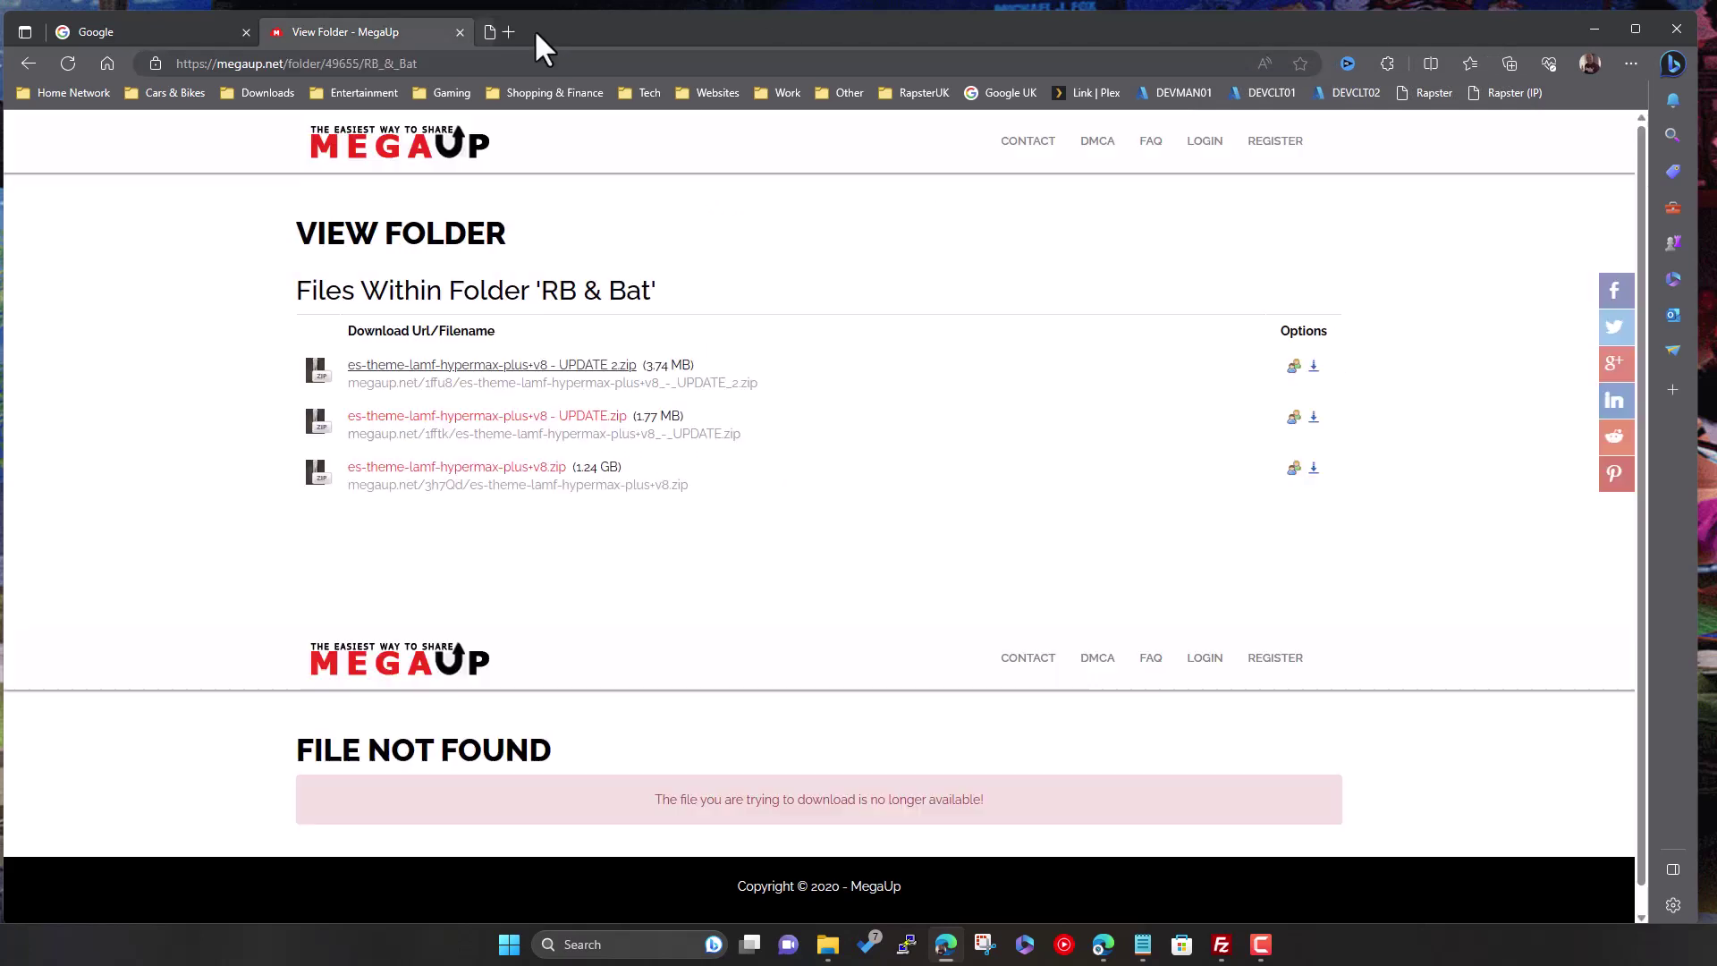
- Close the MegaUp folder tab and search Google for 'firefox portable'
{"action": "left_click", "coordinate": [460, 31]}
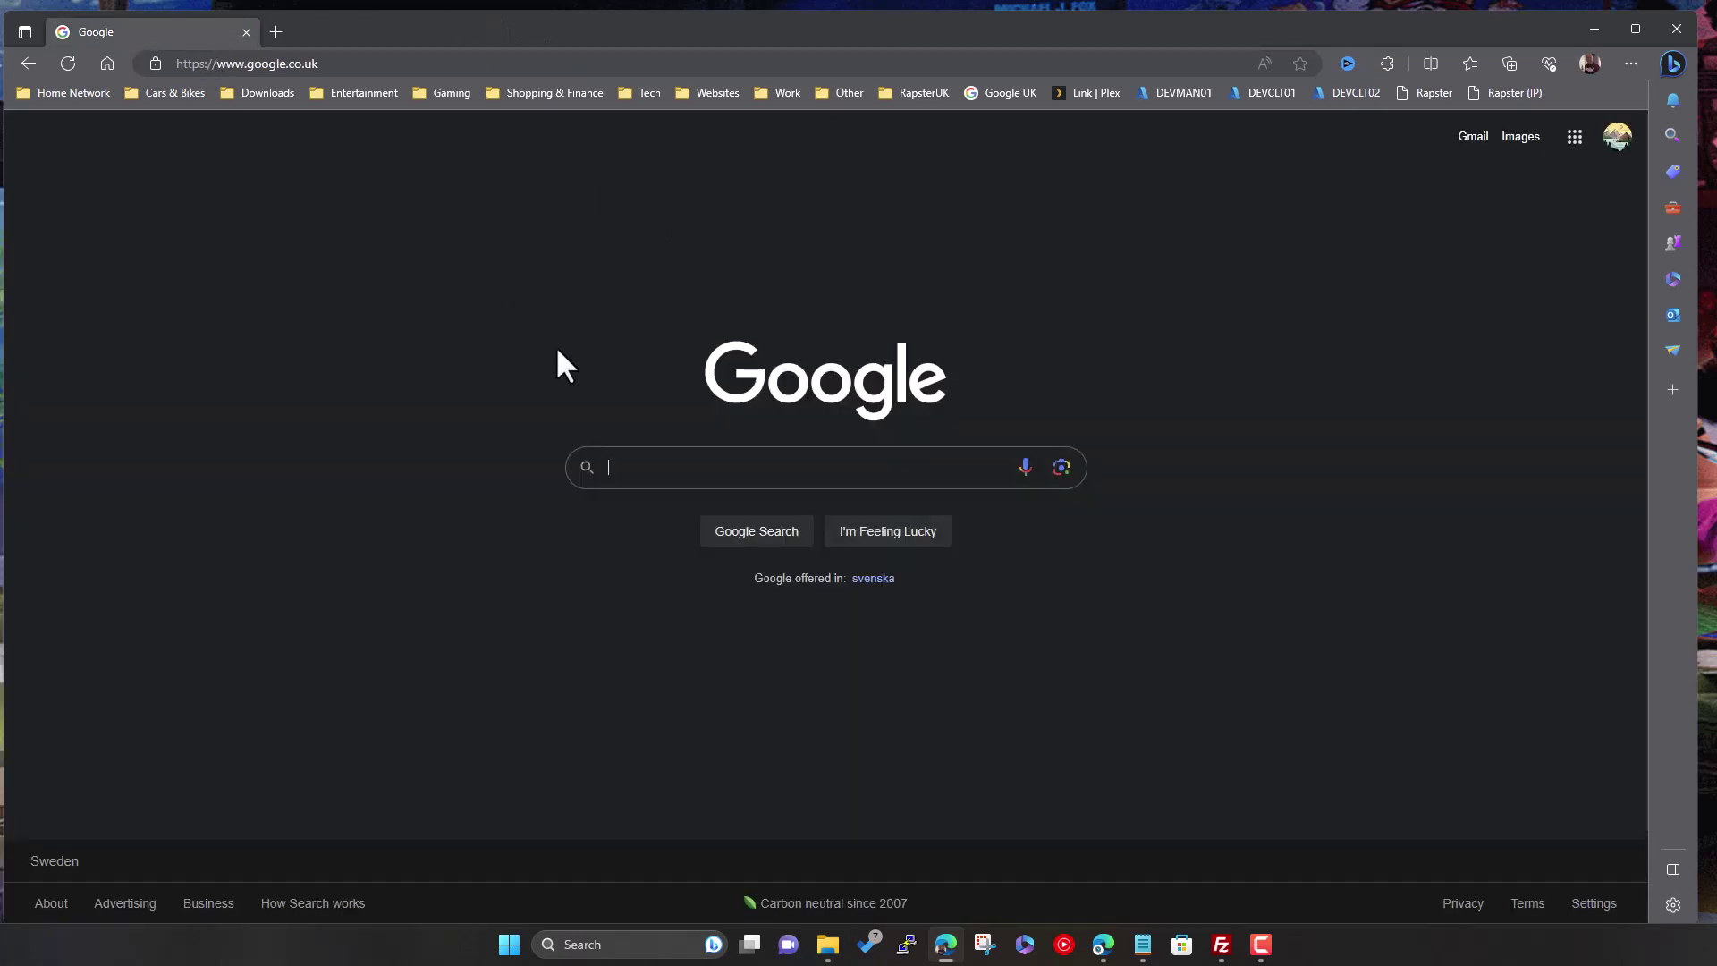
{"action": "left_click", "coordinate": [651, 466]}
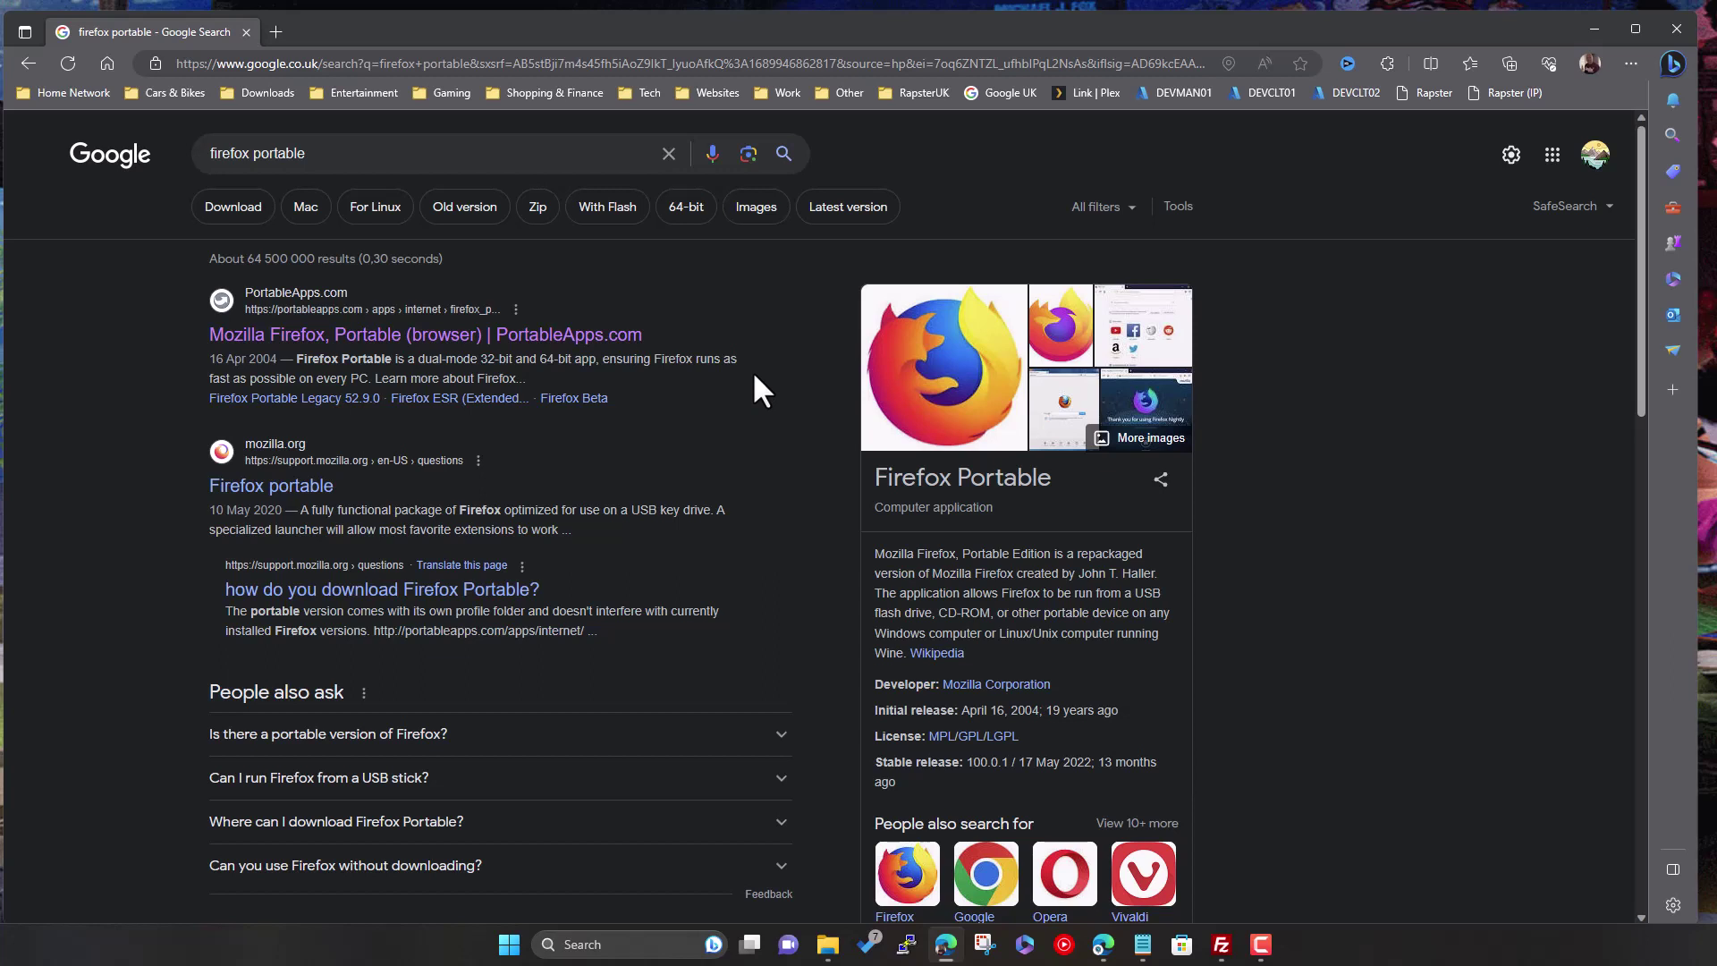
- Download FirefoxPortable_115.0.2_English.paf.exe from PortableApps.com and dismiss the save prompt
{"action": "left_click", "coordinate": [594, 343]}
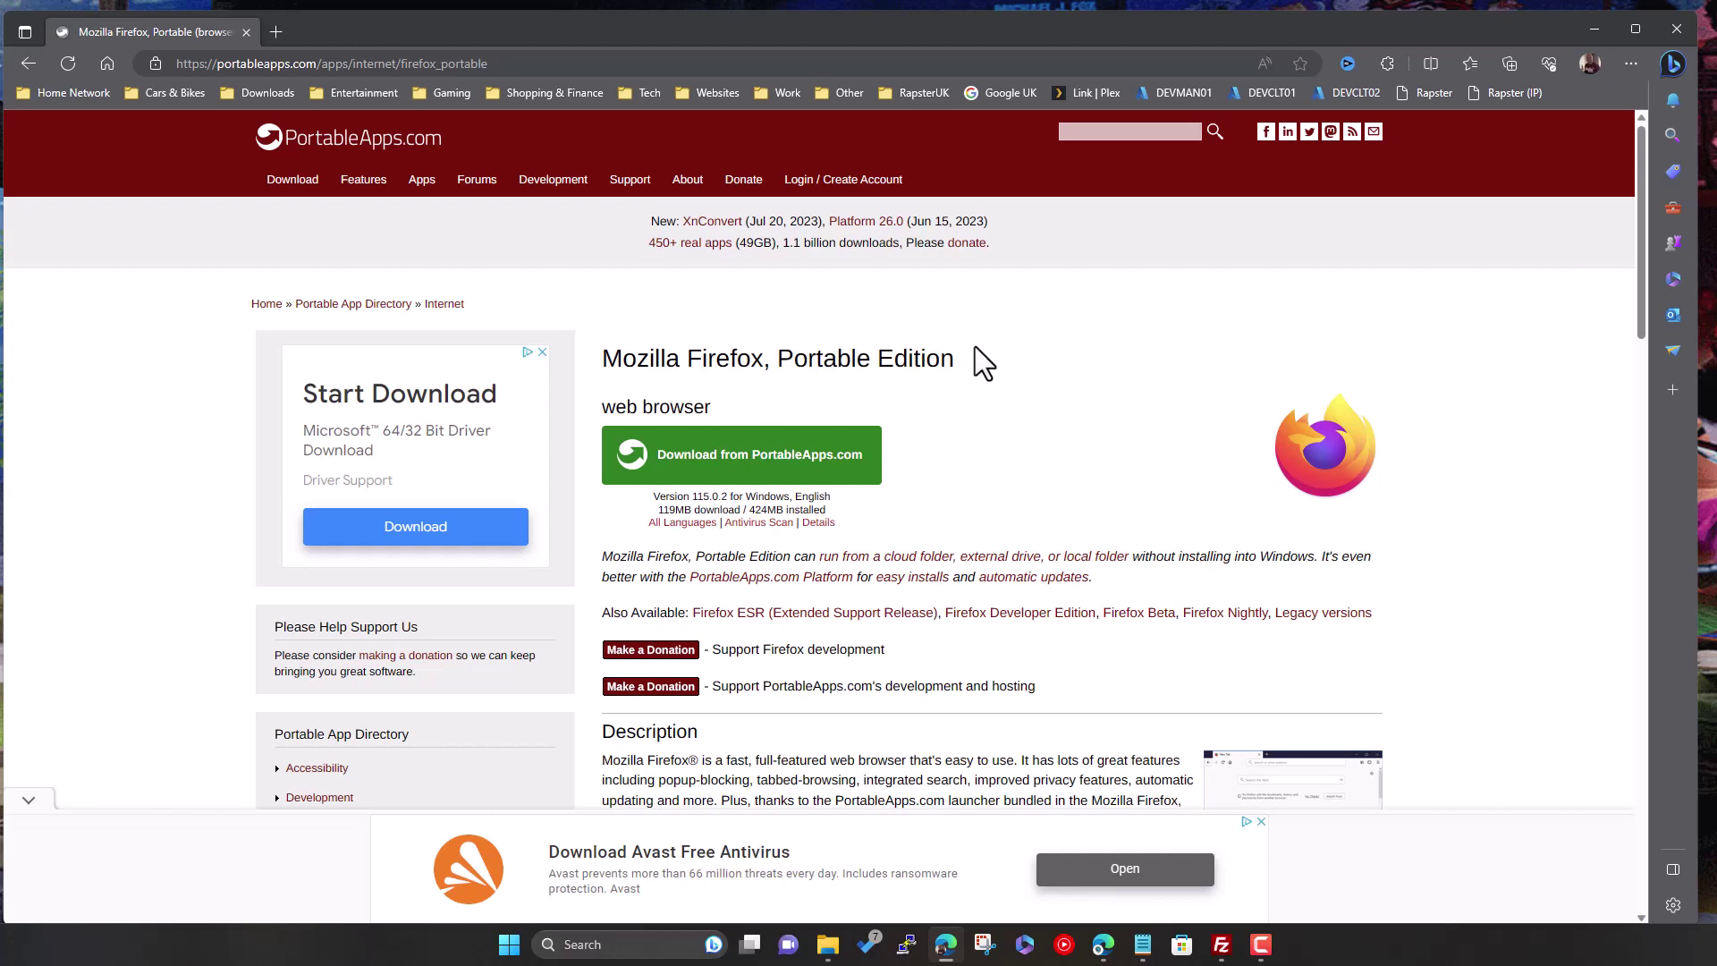
{"action": "left_click", "coordinate": [788, 470]}
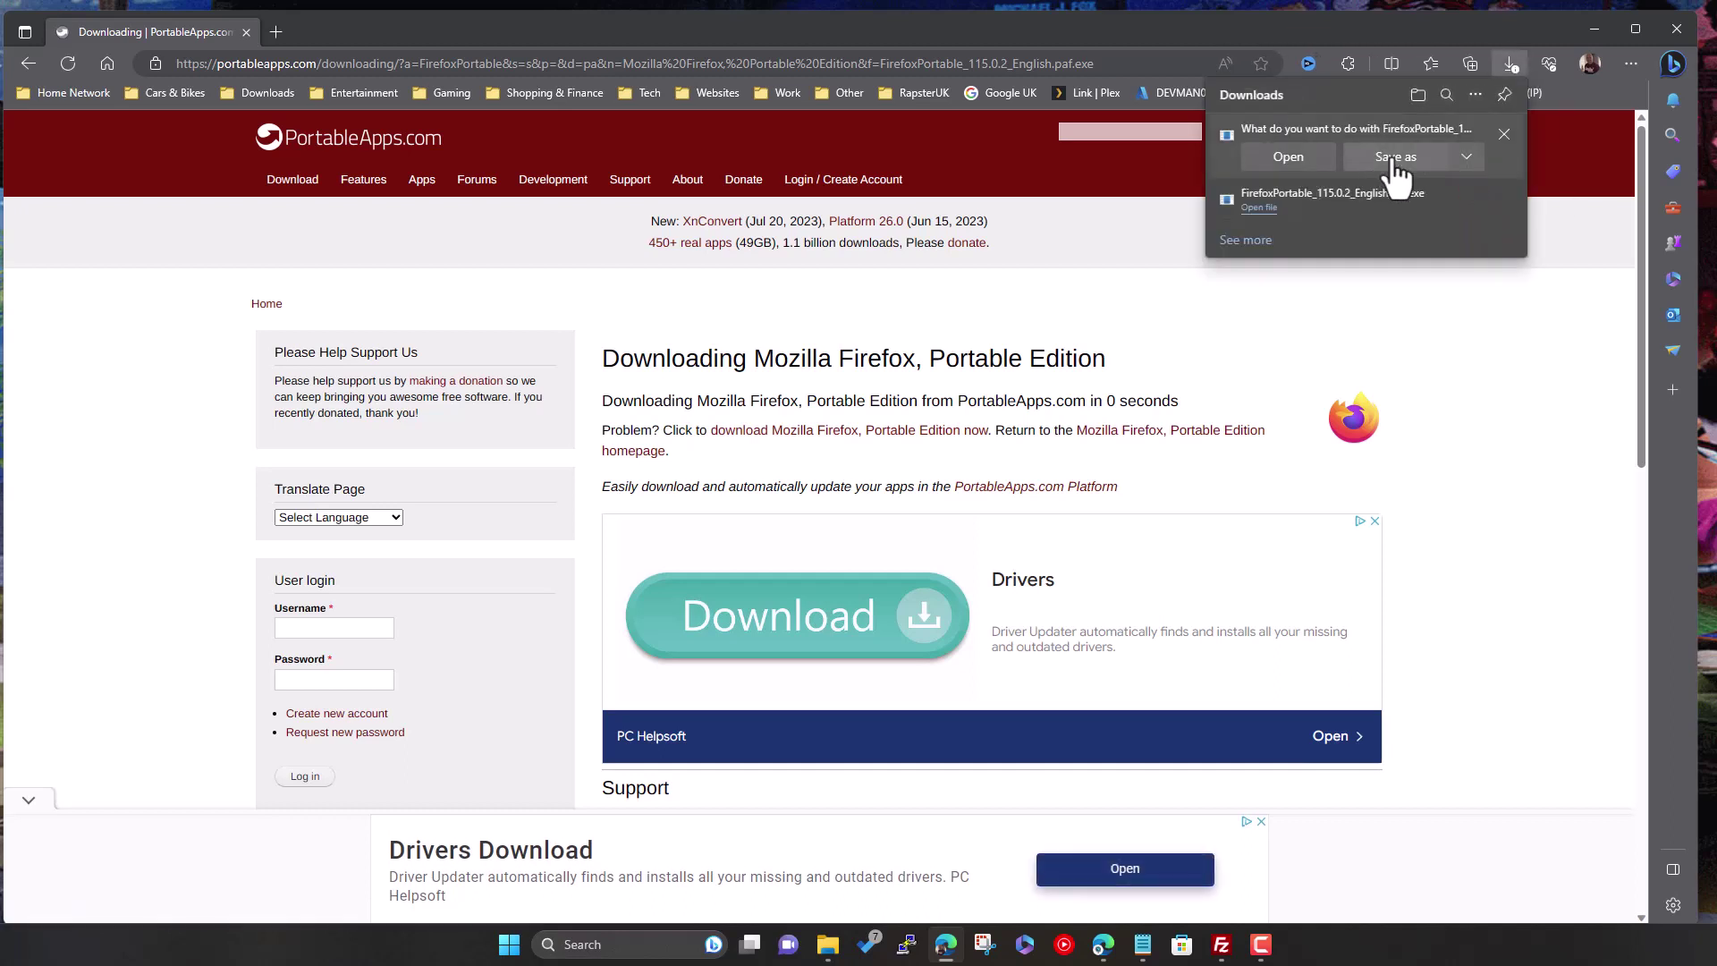
{"action": "left_click", "coordinate": [1504, 135]}
- Close Edge and run FirefoxPortable_115.0.2_English.paf.exe from the C:\Temp\FireFox folder
{"action": "left_click", "coordinate": [1671, 29]}
{"action": "left_click", "coordinate": [827, 944]}
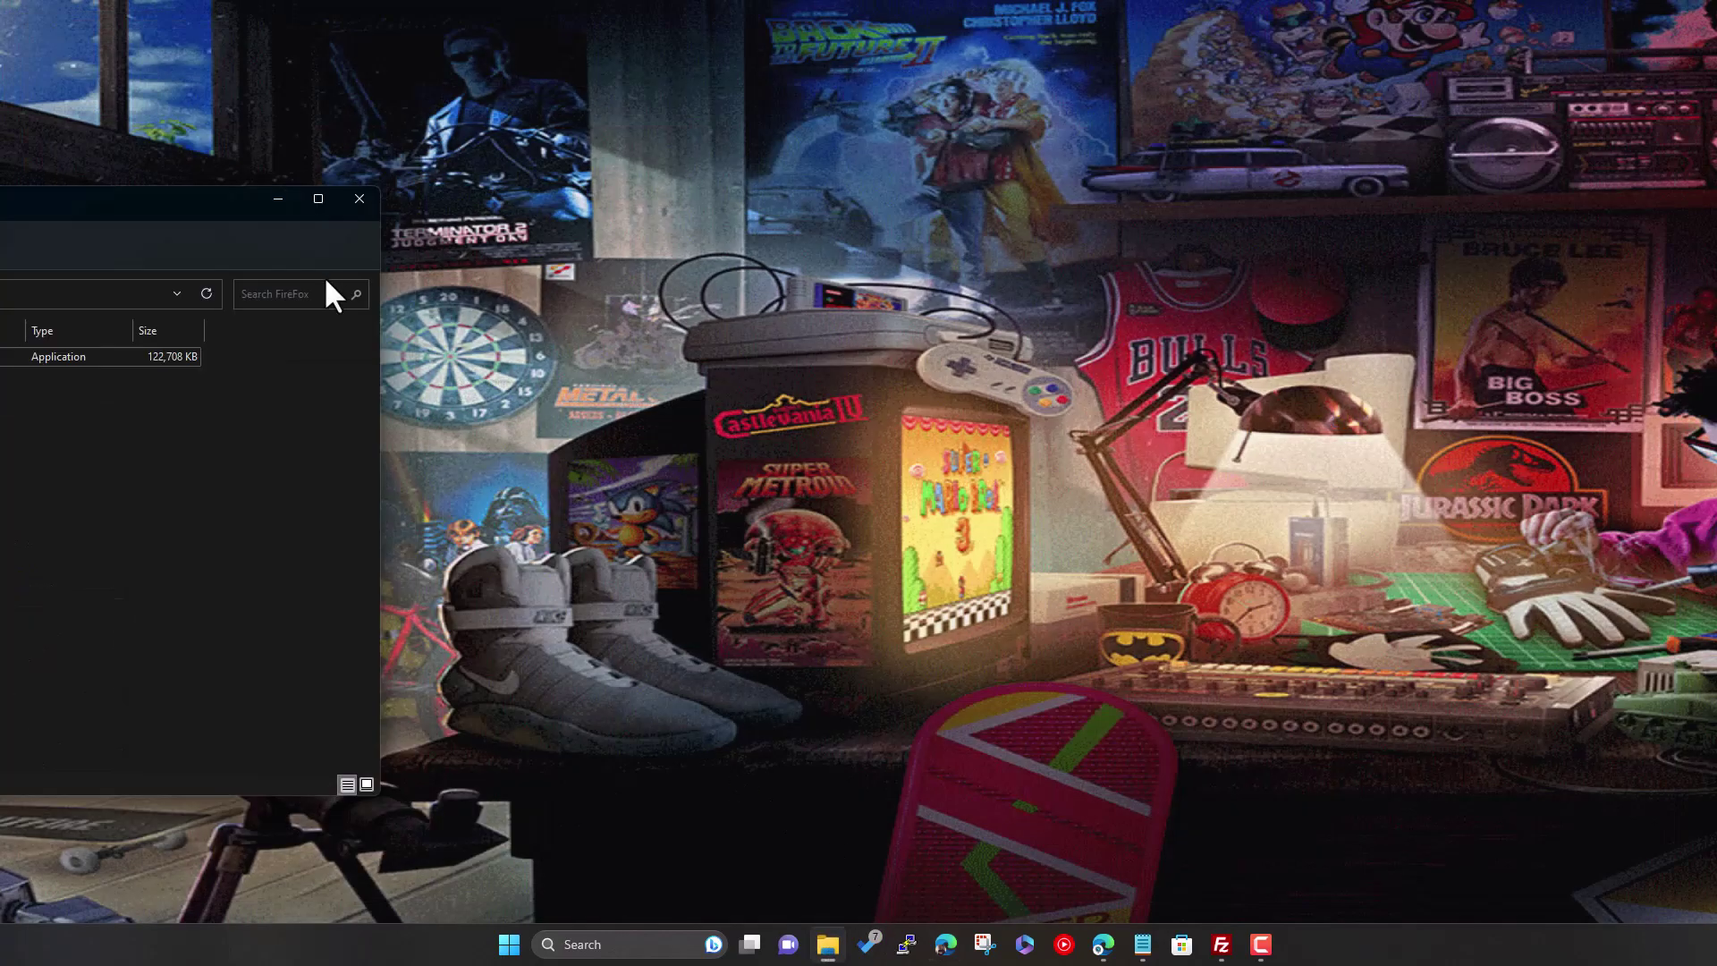
{"action": "left_click_drag", "start_coordinate": [174, 214], "coordinate": [978, 153]}
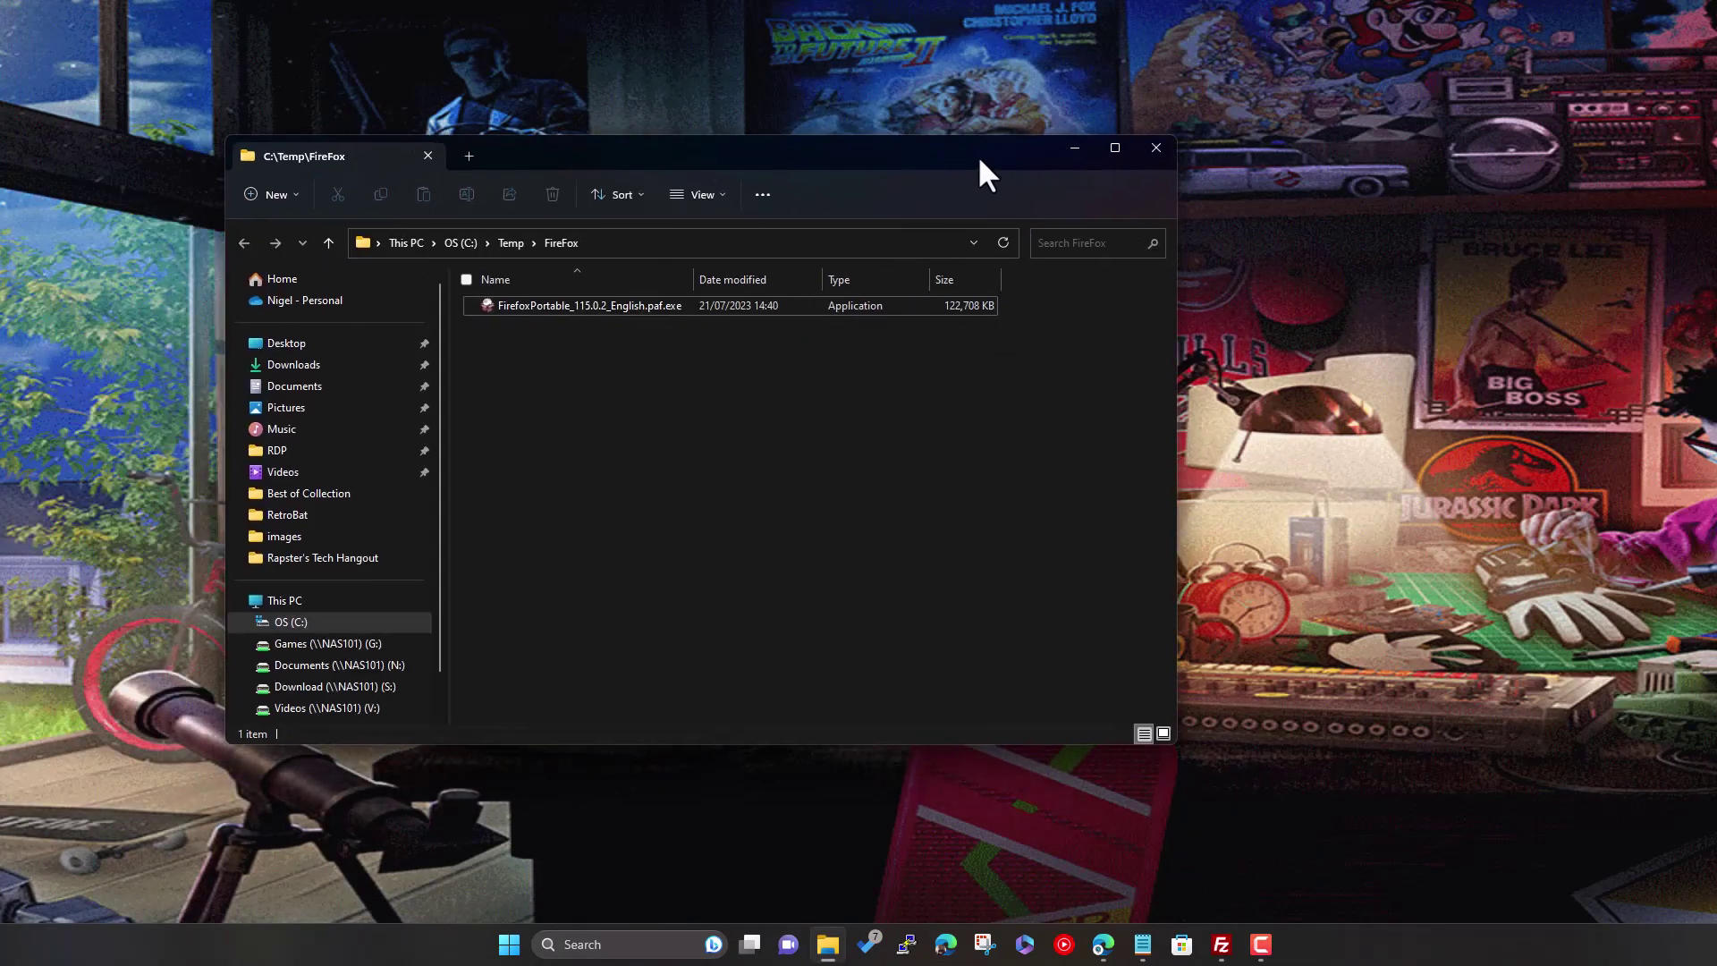
{"action": "left_click", "coordinate": [552, 302]}
{"action": "double_click", "coordinate": [579, 301]}
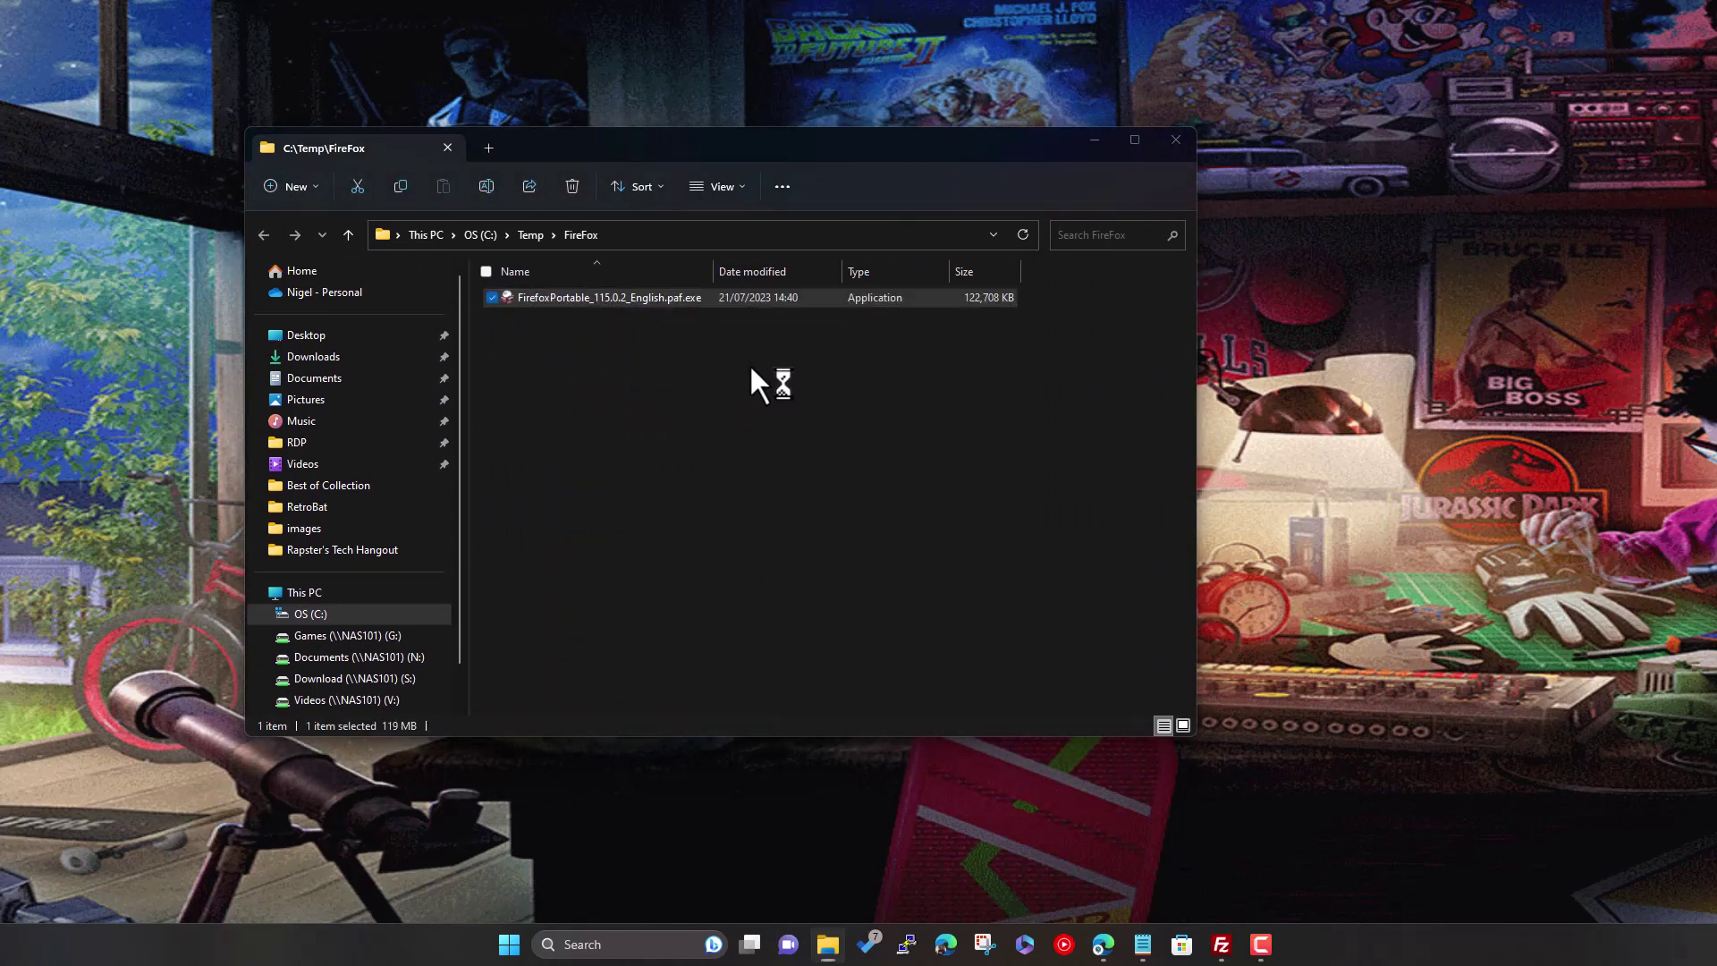
- Install Firefox, Portable Edition into C:\Temp\FireFox\FirefoxPortable and finish the installer
{"action": "left_click", "coordinate": [984, 453]}
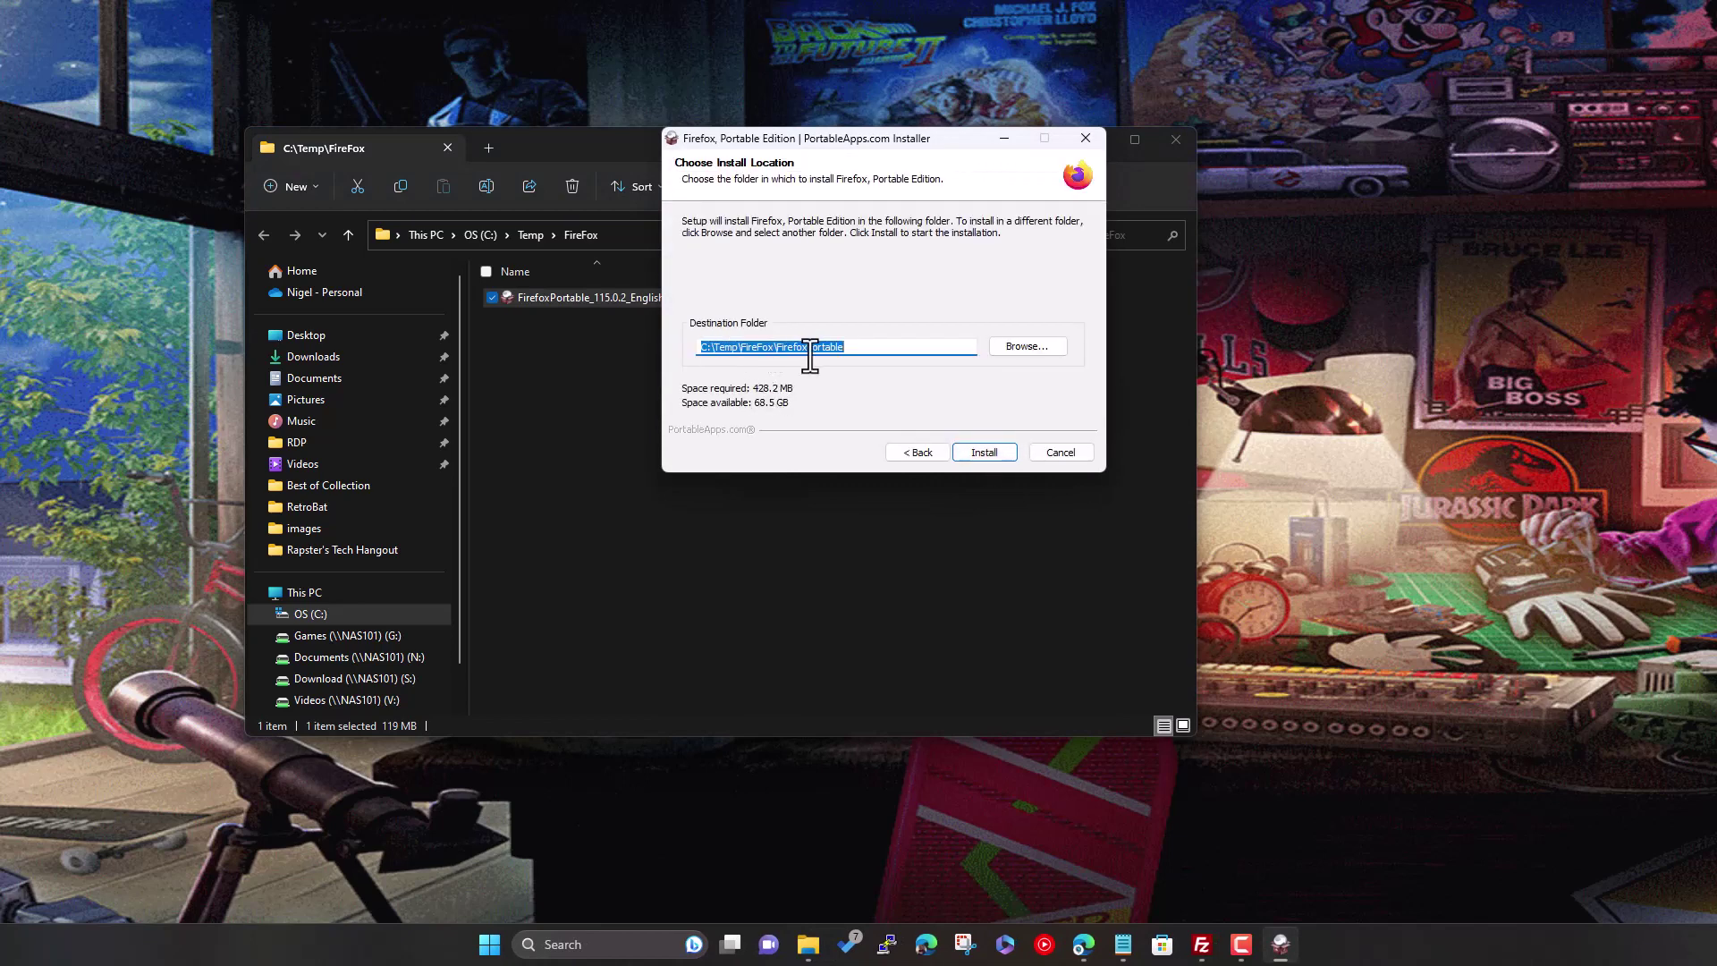
{"action": "left_click", "coordinate": [980, 453]}
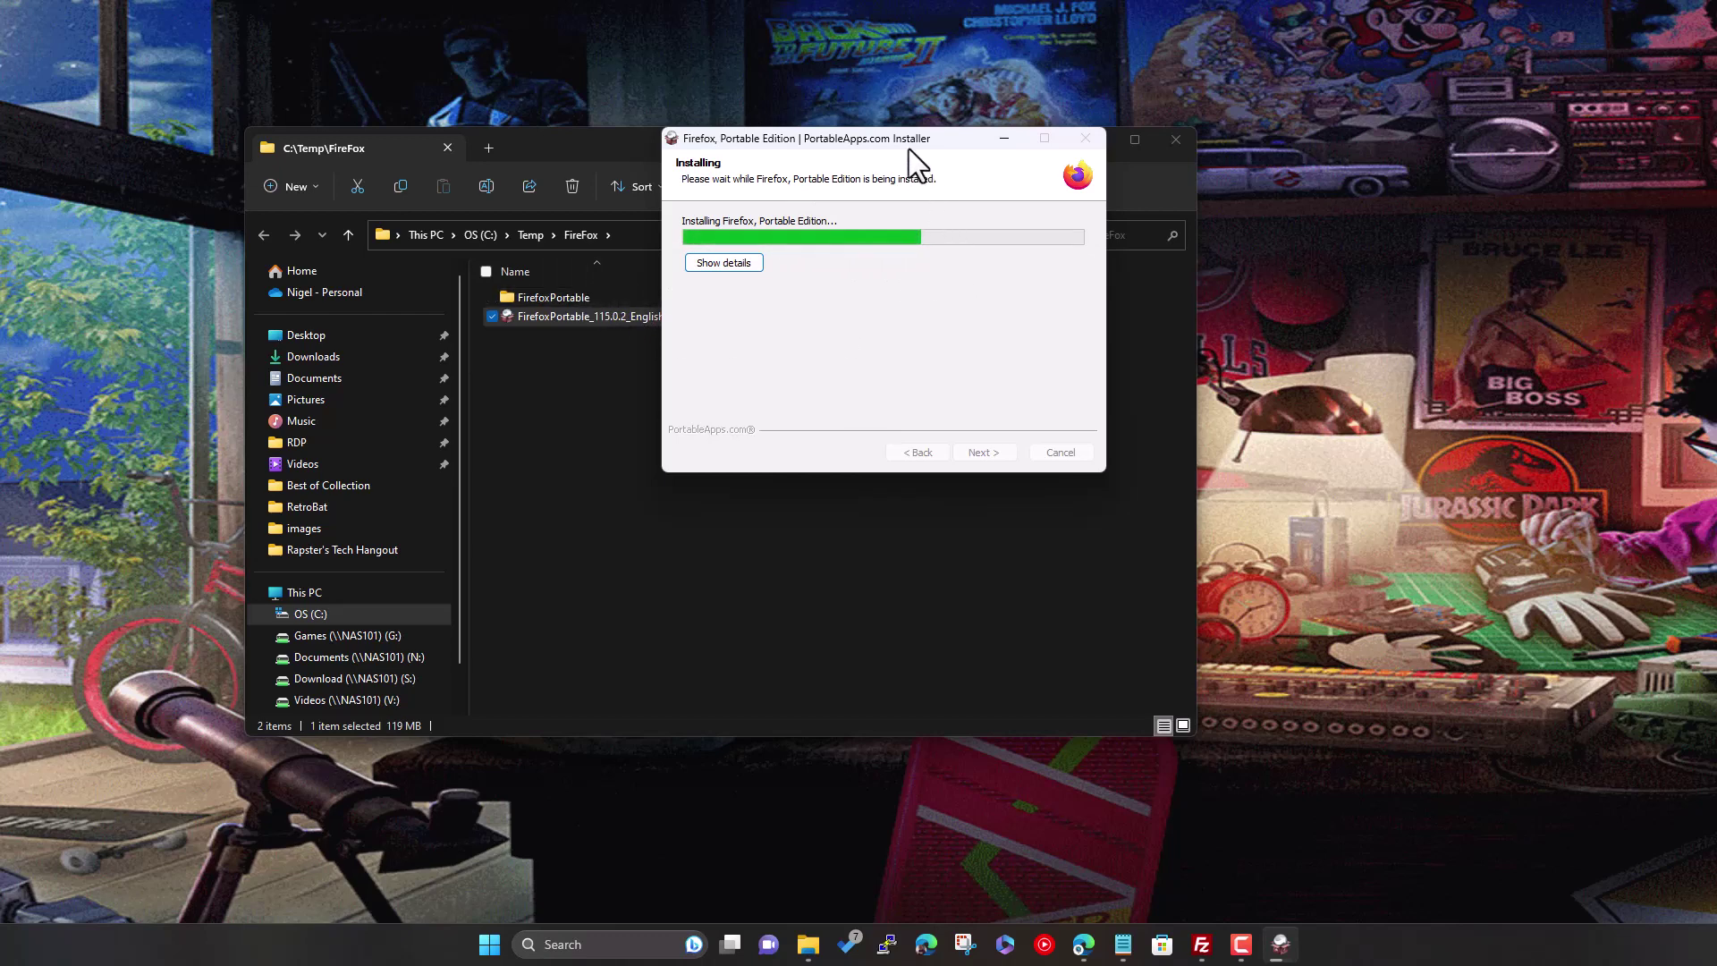
{"action": "left_click_drag", "start_coordinate": [909, 142], "coordinate": [1237, 113]}
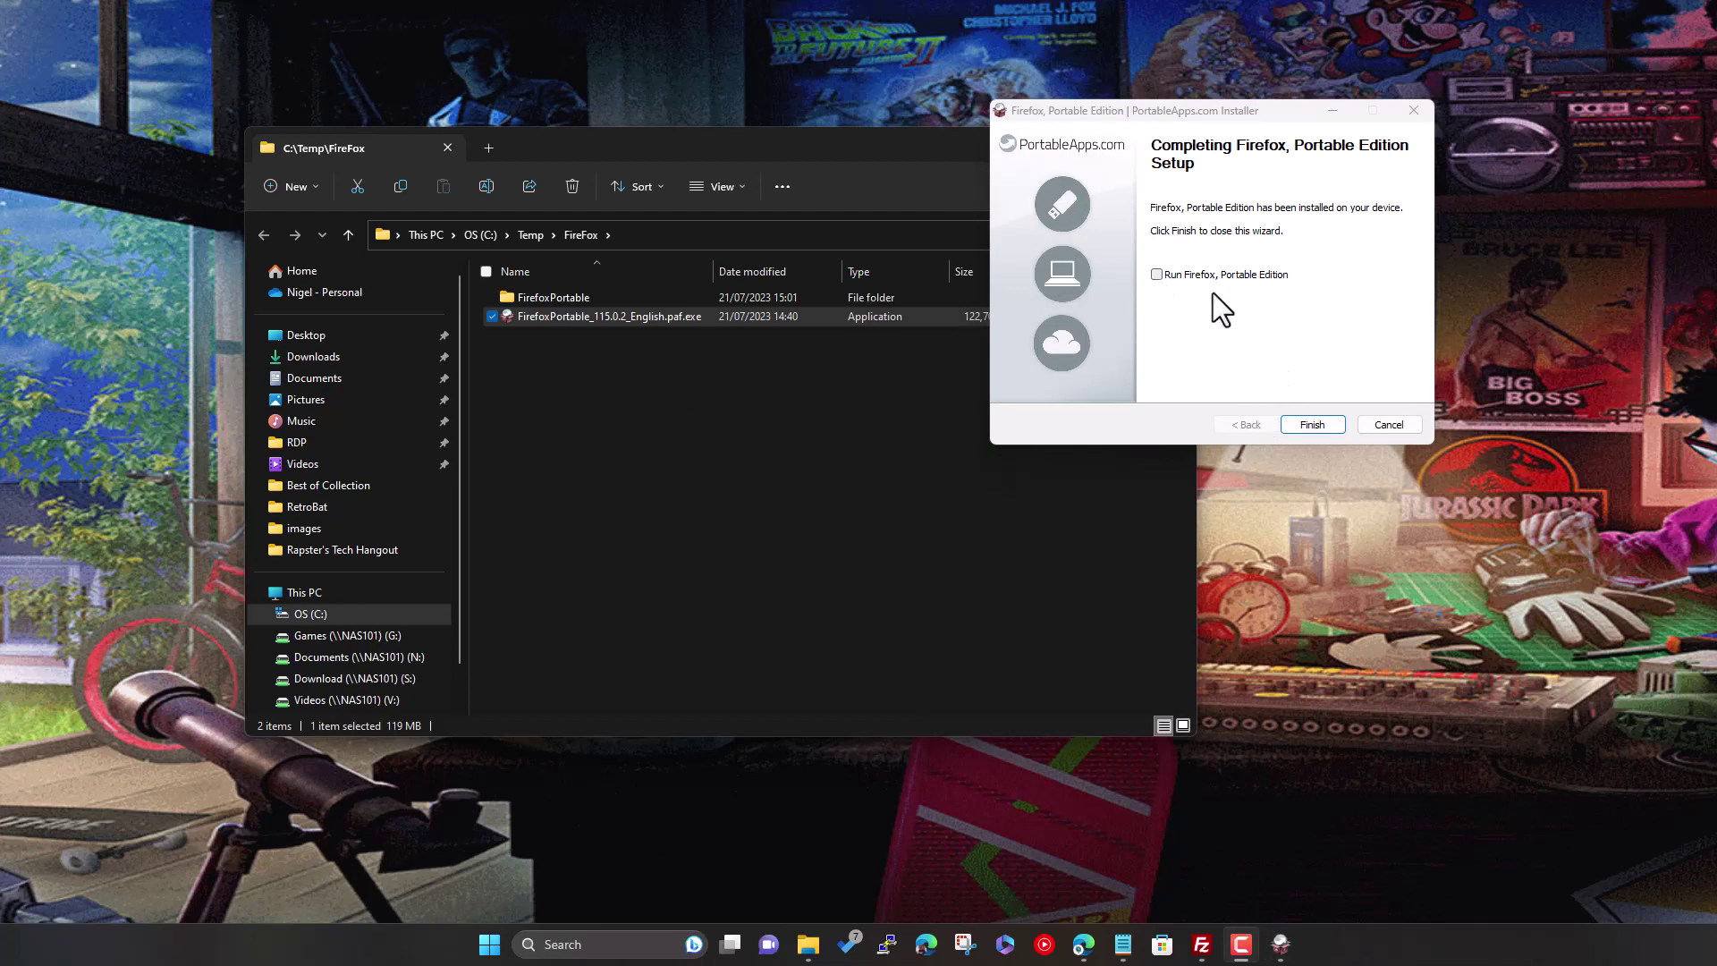
{"action": "left_click", "coordinate": [1312, 425]}
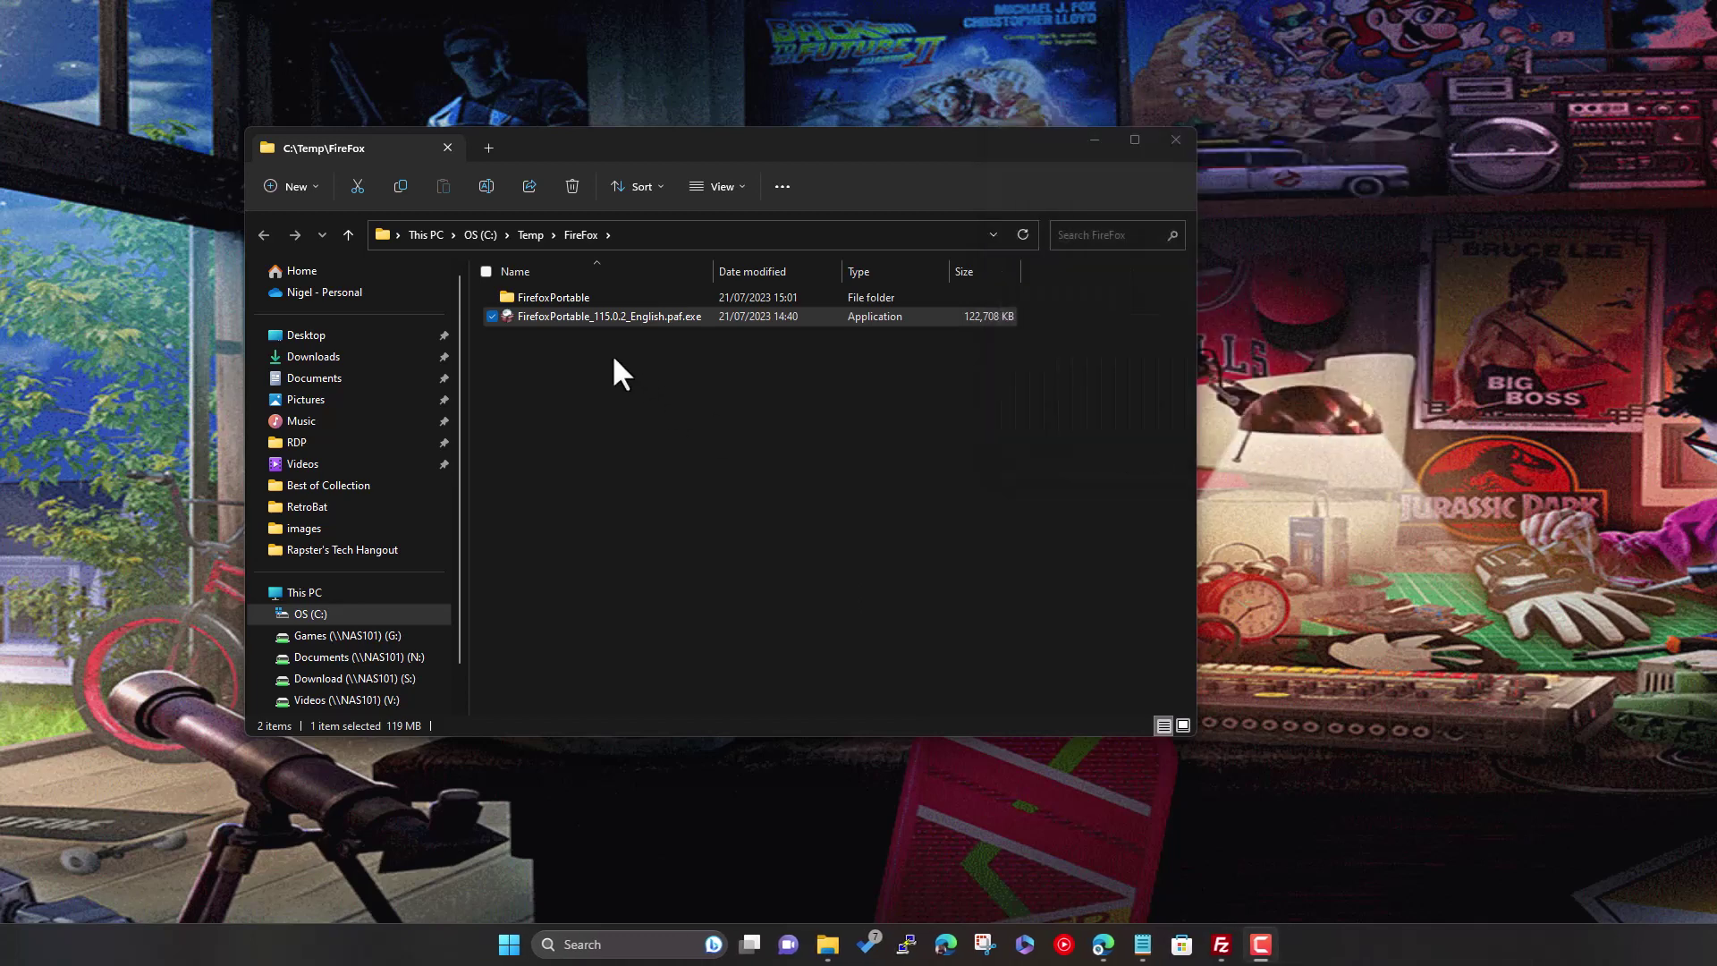
- Open the FirefoxPortable folder and launch FirefoxPortable.exe
{"action": "double_click", "coordinate": [577, 297]}
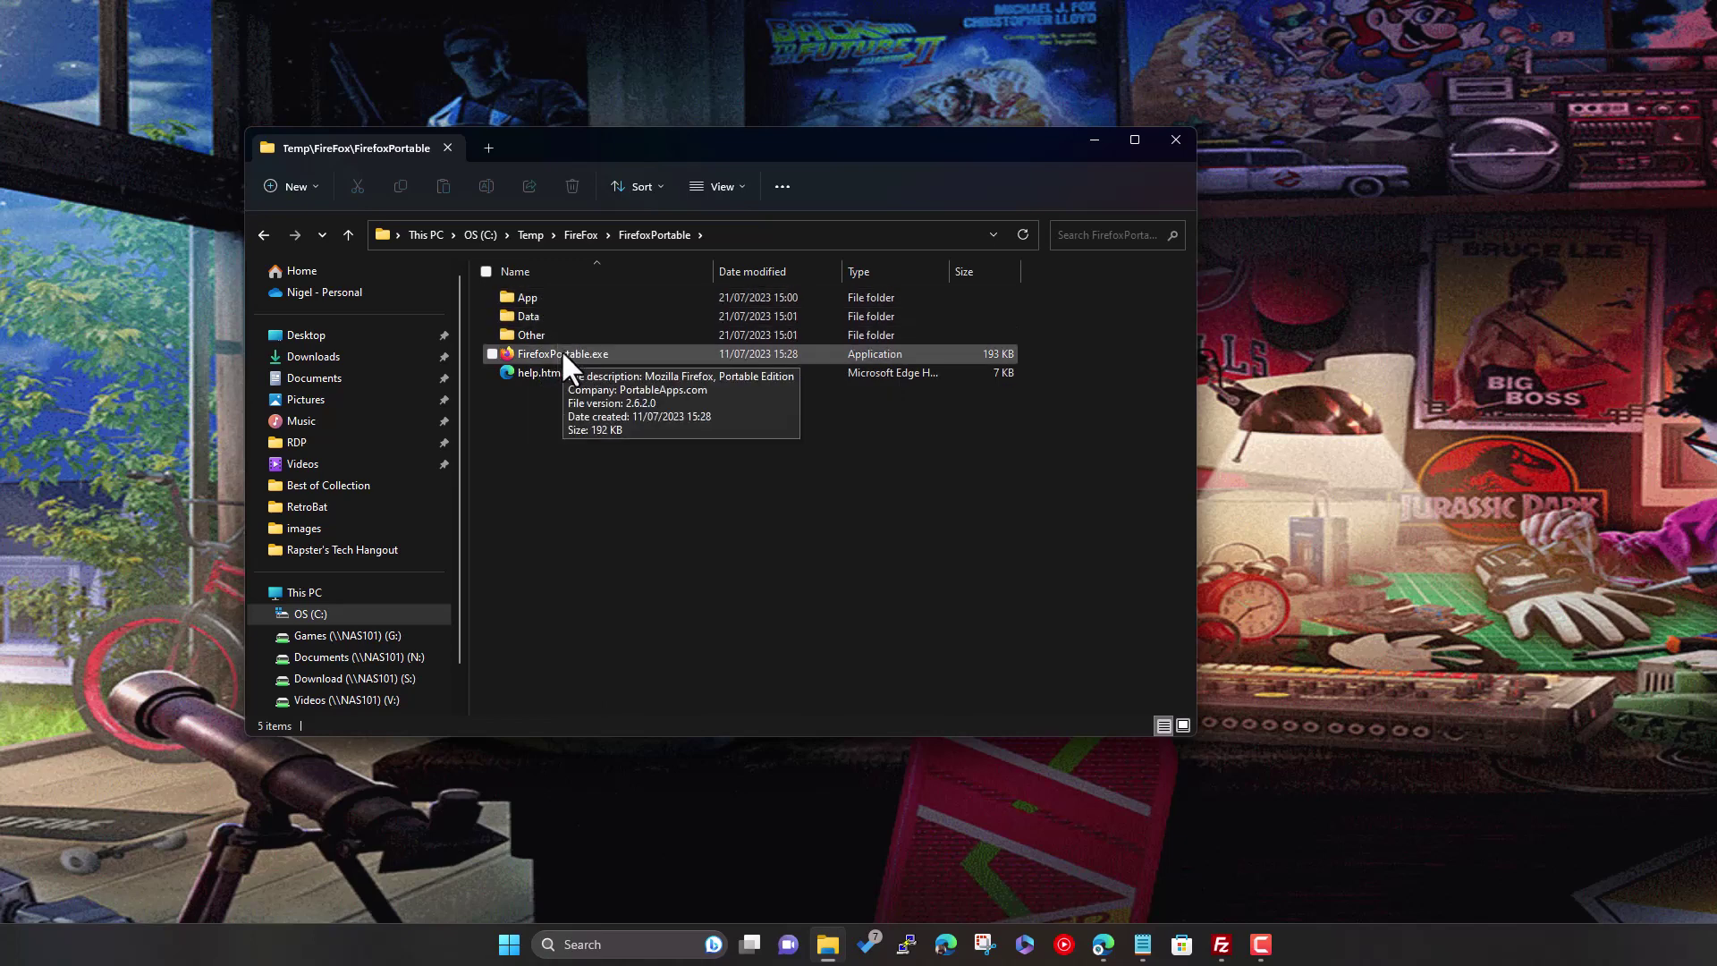
{"action": "double_click", "coordinate": [561, 353]}
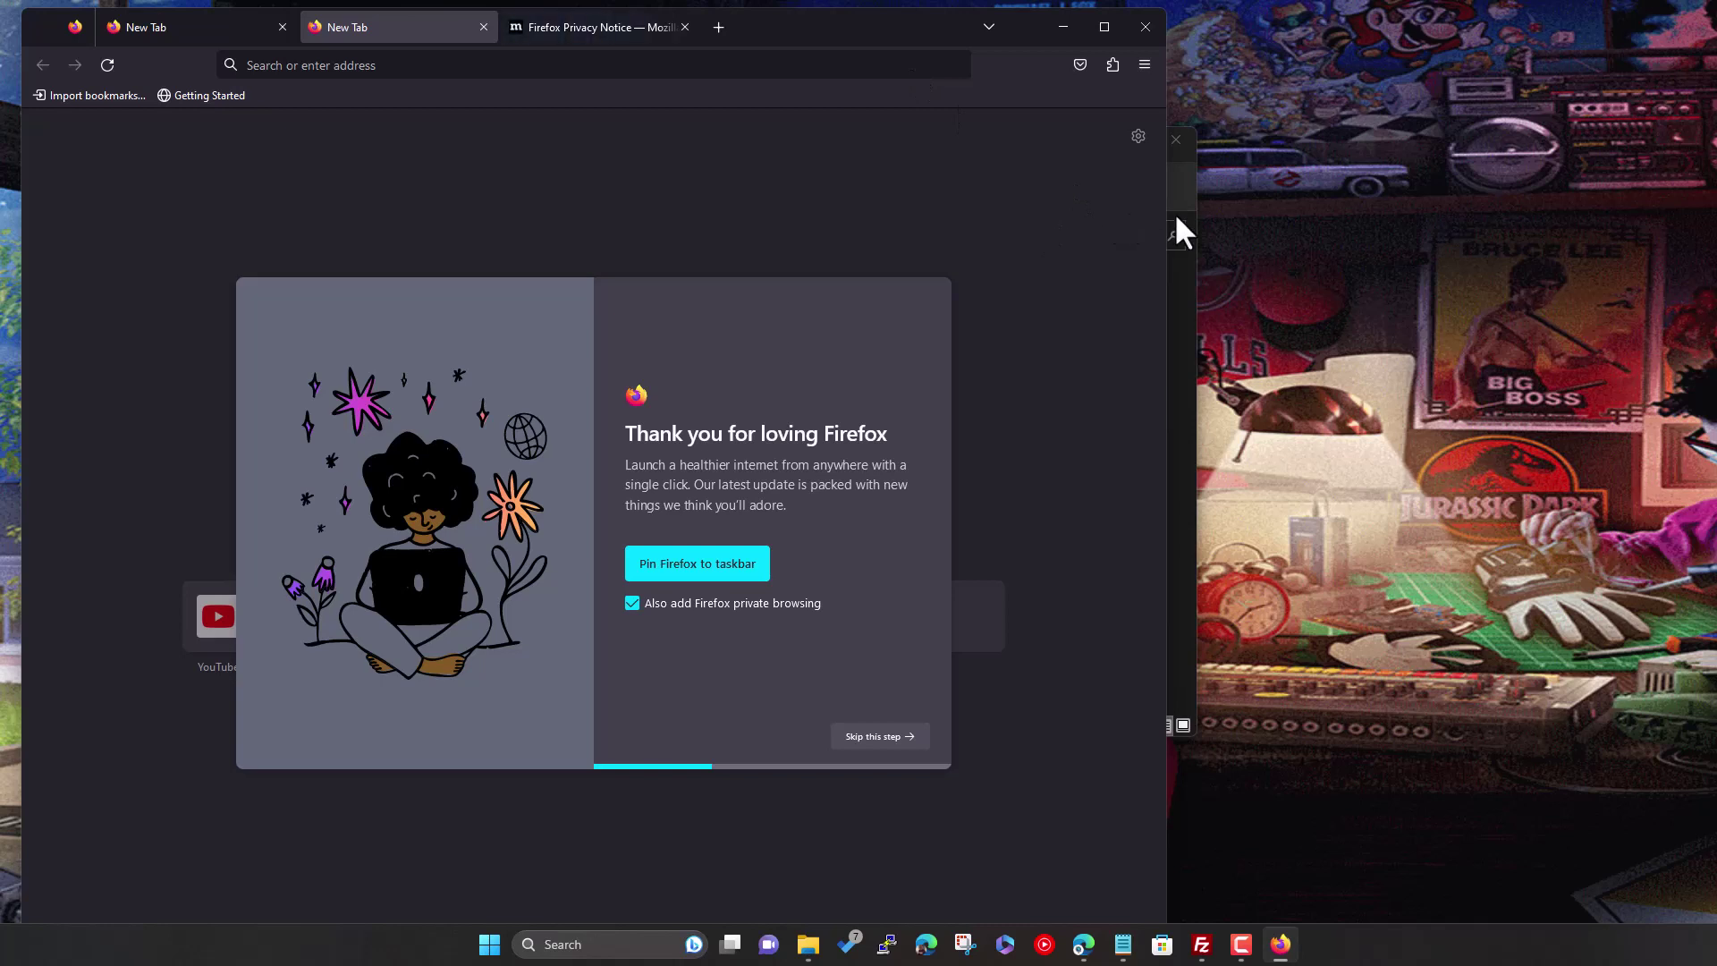
- Widen the Firefox window and skip through the welcome tour
{"action": "left_click_drag", "start_coordinate": [1165, 215], "coordinate": [1585, 225]}
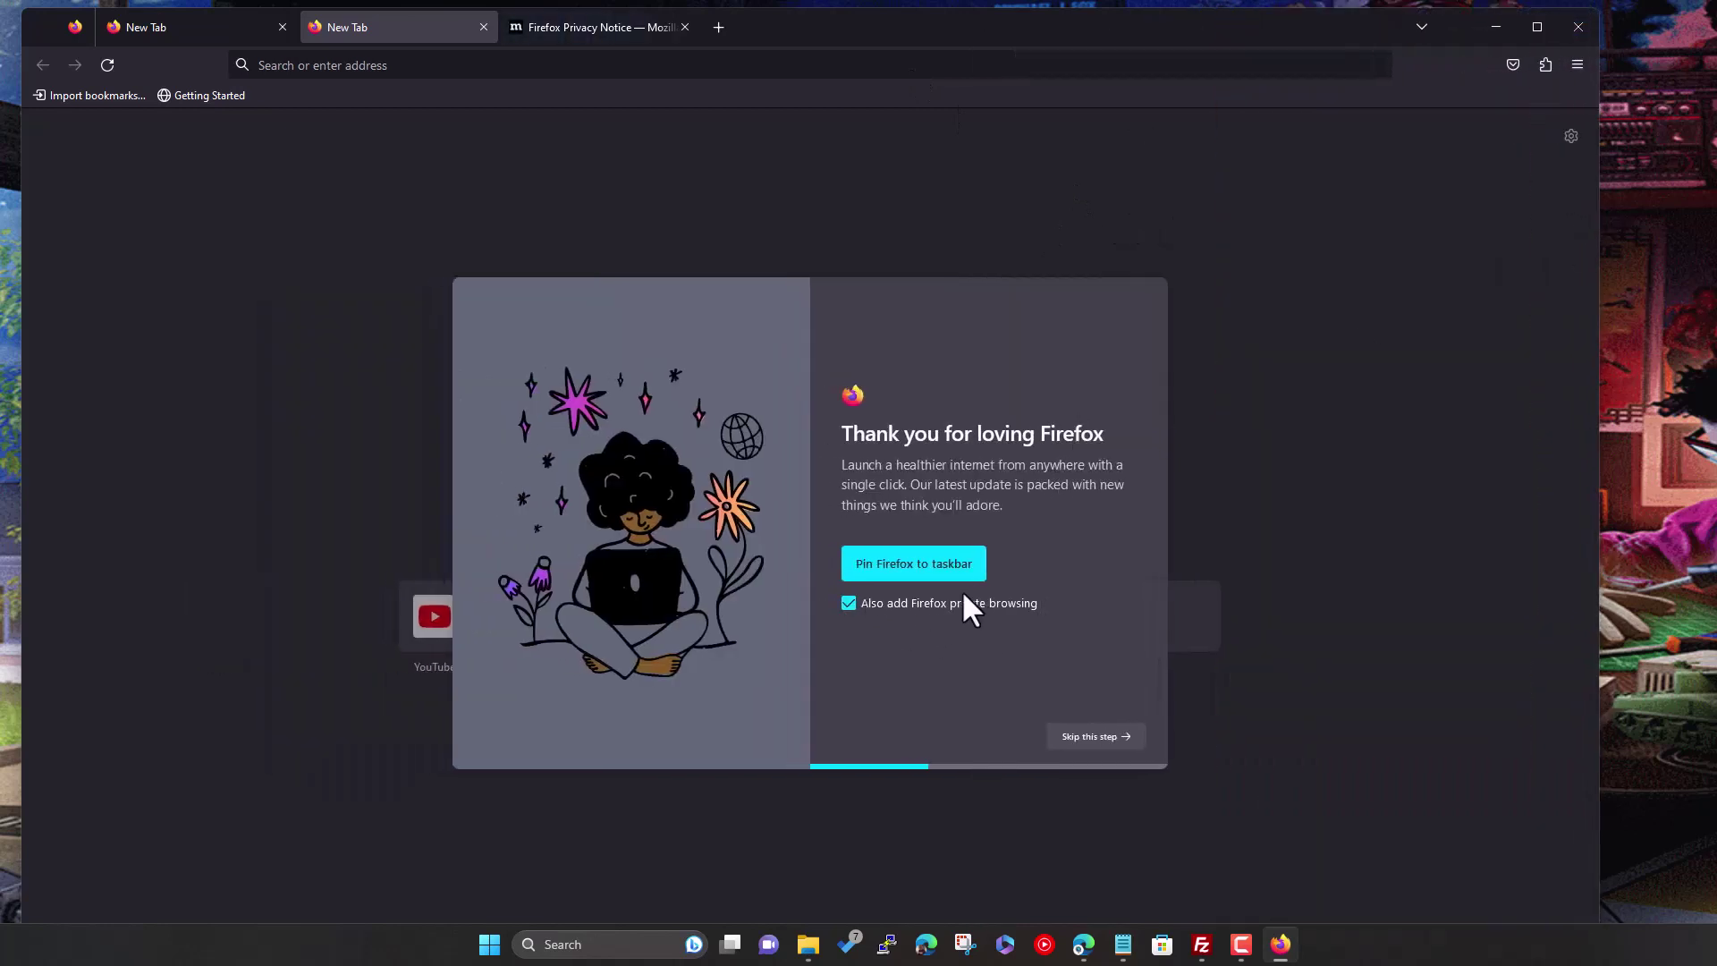
{"action": "left_click", "coordinate": [1077, 738]}
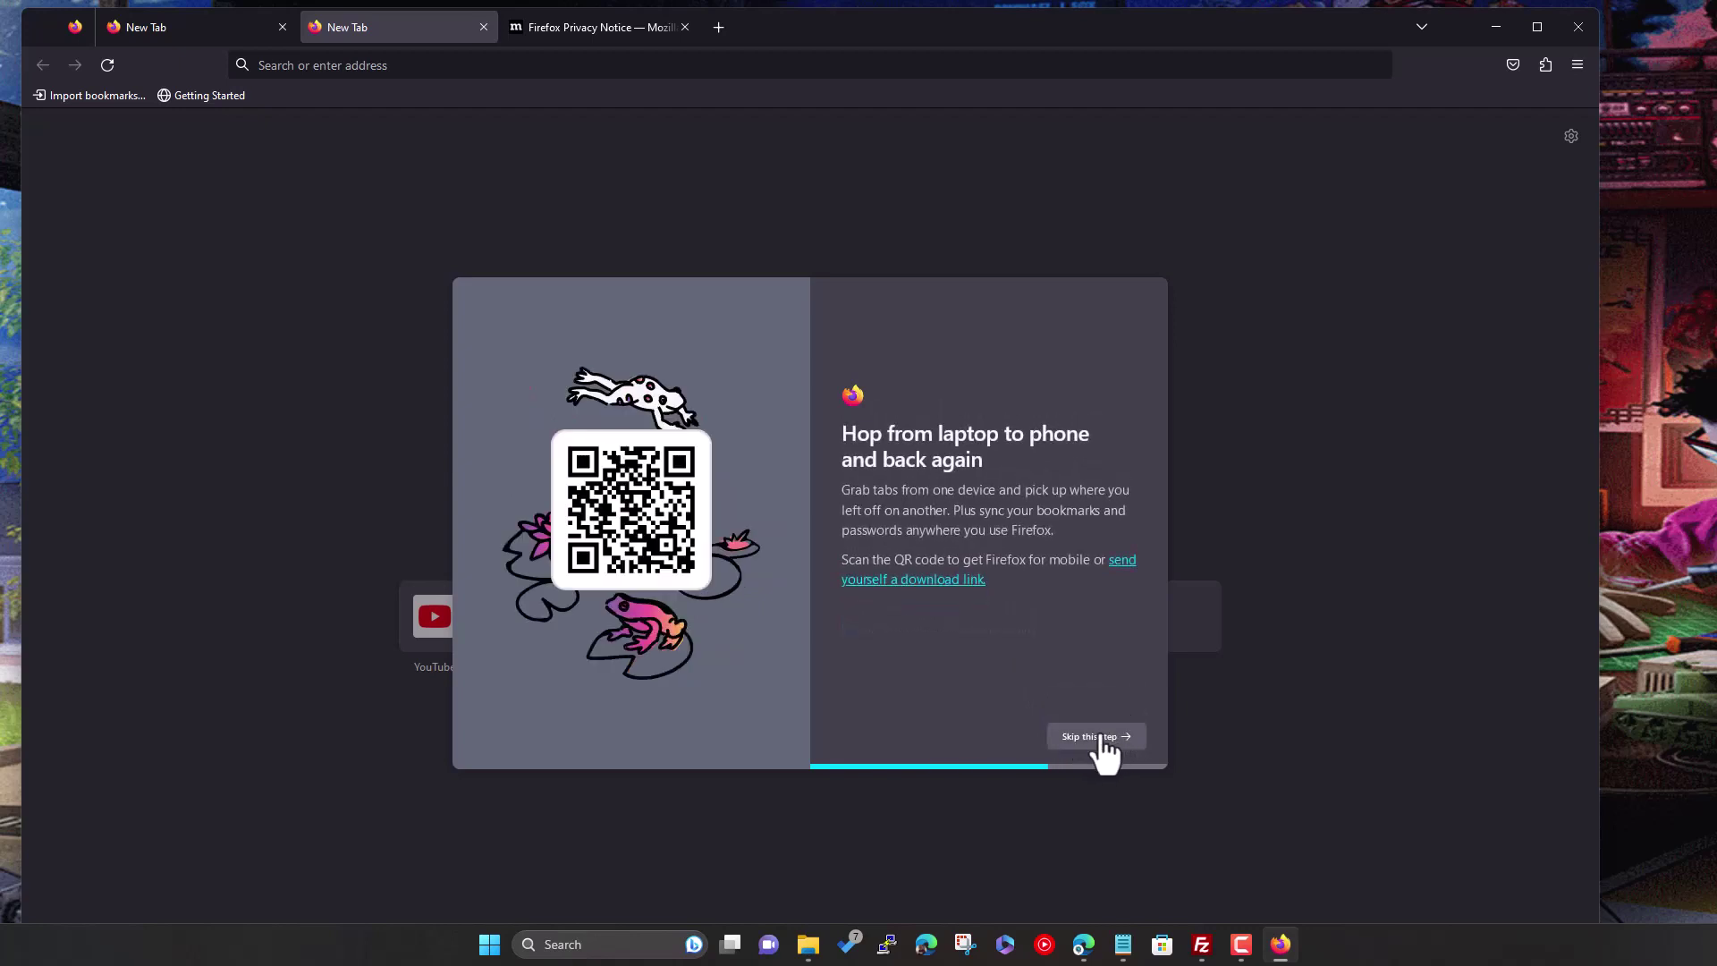
{"action": "left_click", "coordinate": [1101, 737]}
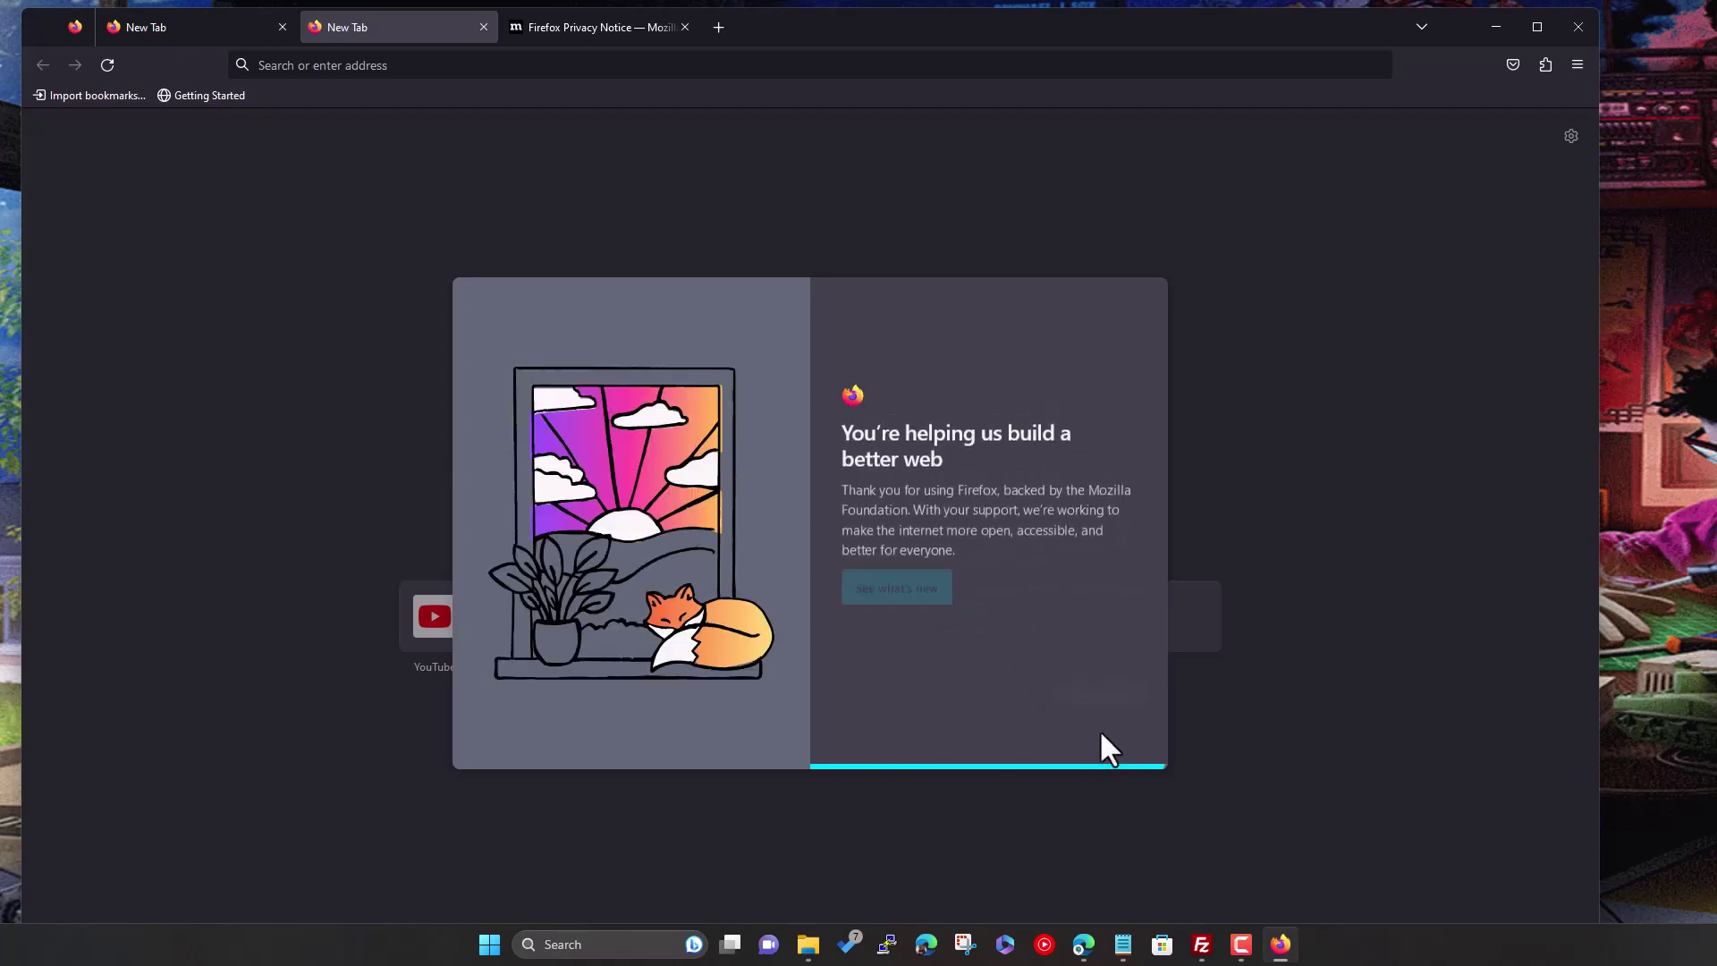
{"action": "left_click", "coordinate": [1101, 743]}
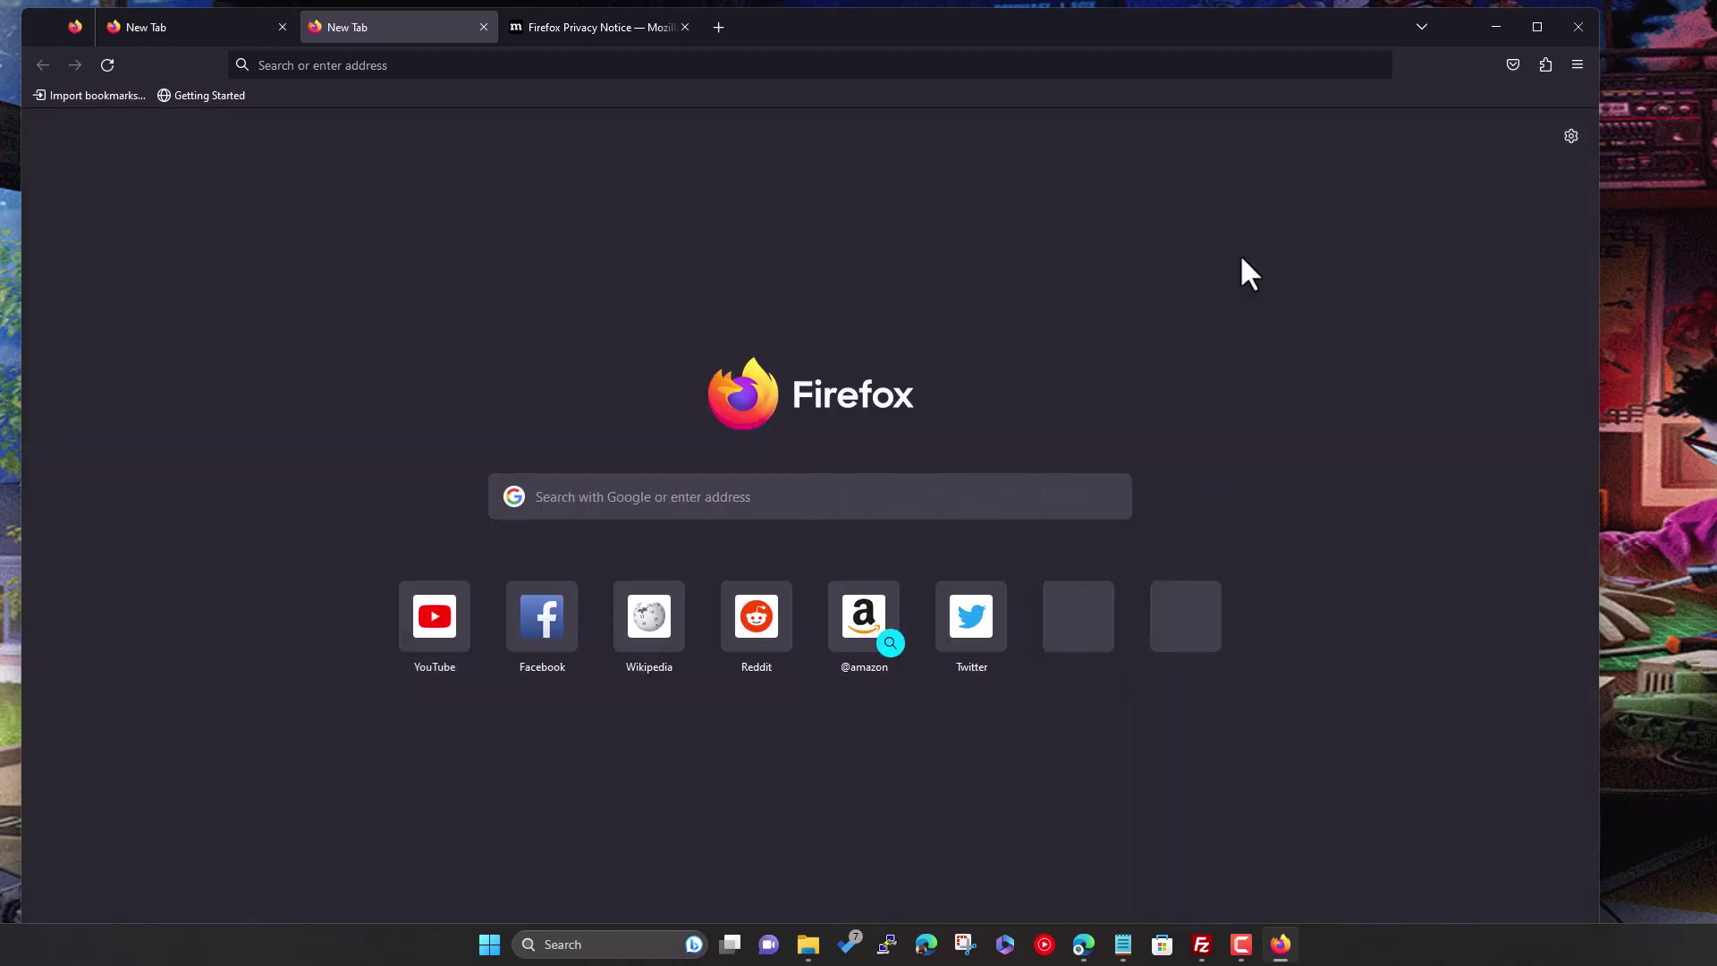
- Close the Firefox Privacy Notice and extra tabs, leaving a single New Tab
{"action": "left_click", "coordinate": [666, 27]}
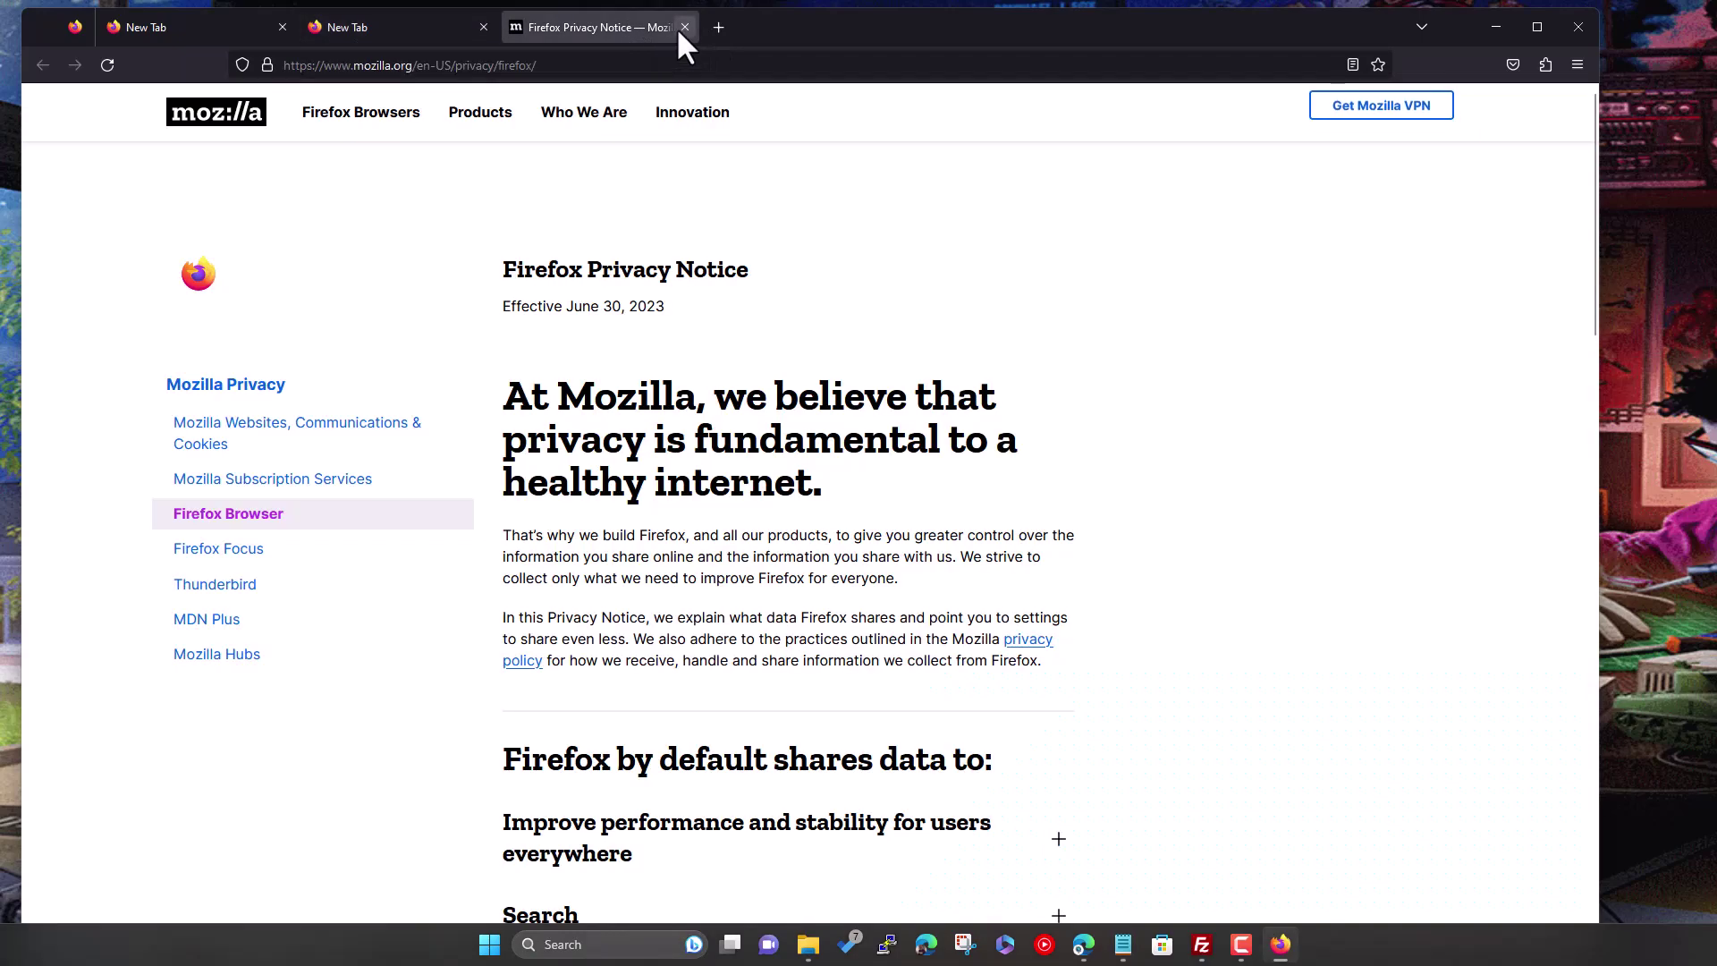
{"action": "left_click", "coordinate": [684, 27]}
{"action": "left_click", "coordinate": [282, 26]}
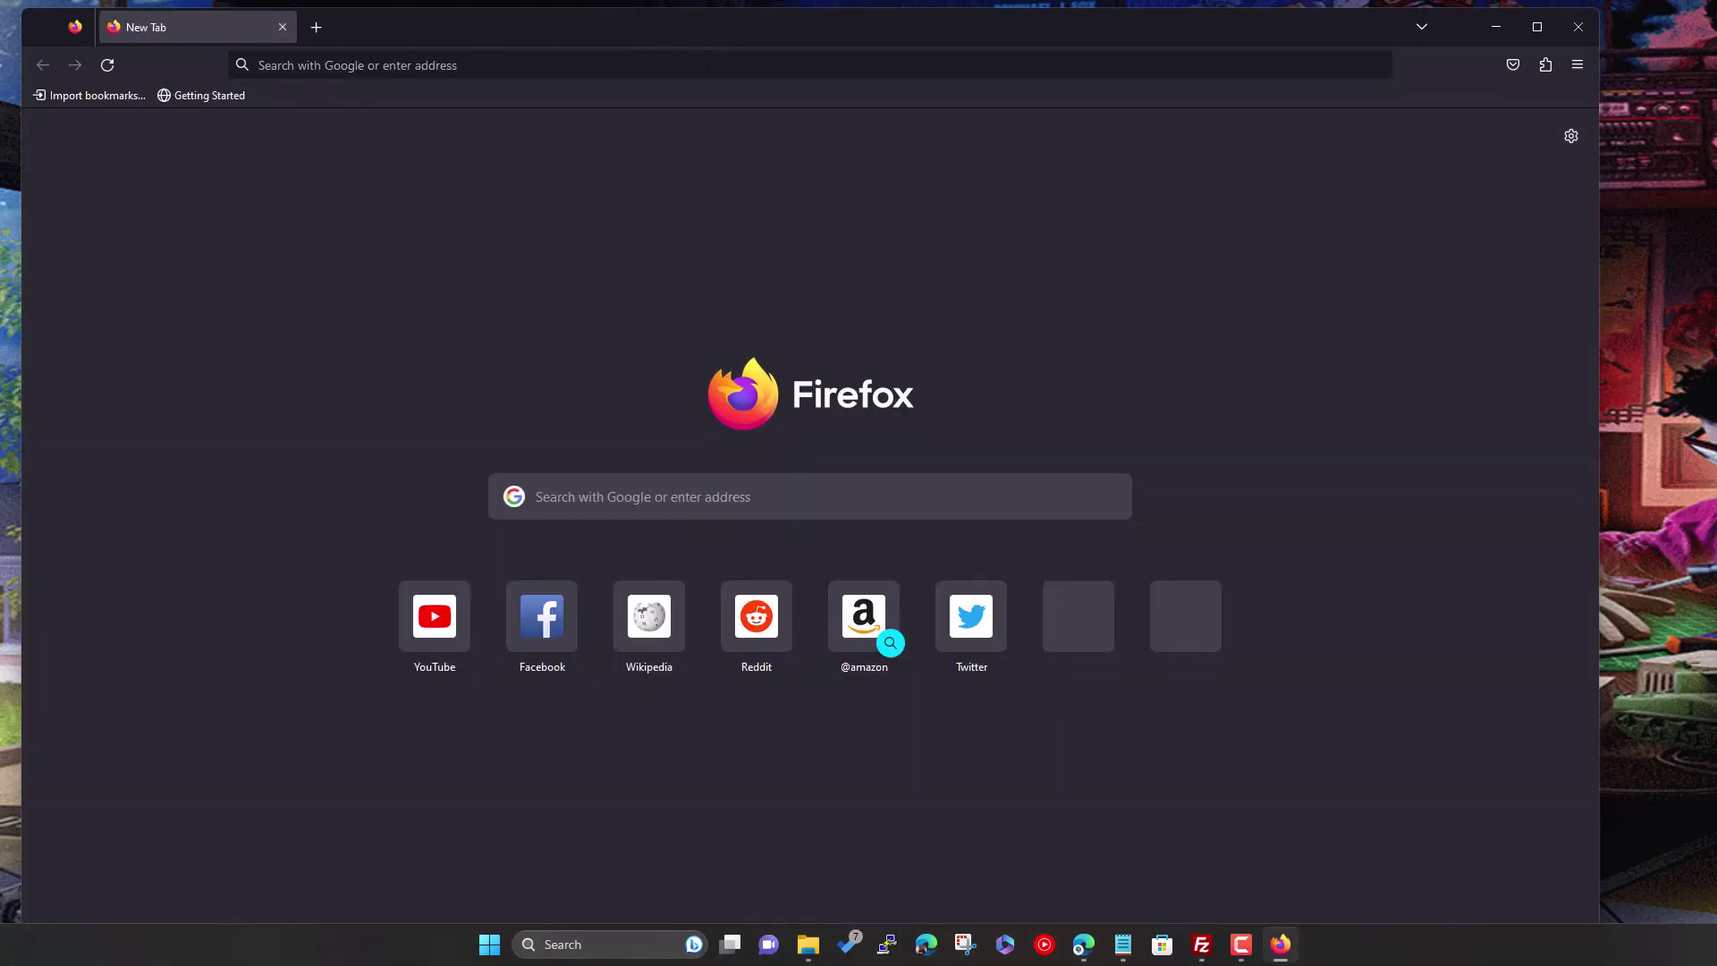
{"action": "key", "text": "alt+Tab"}
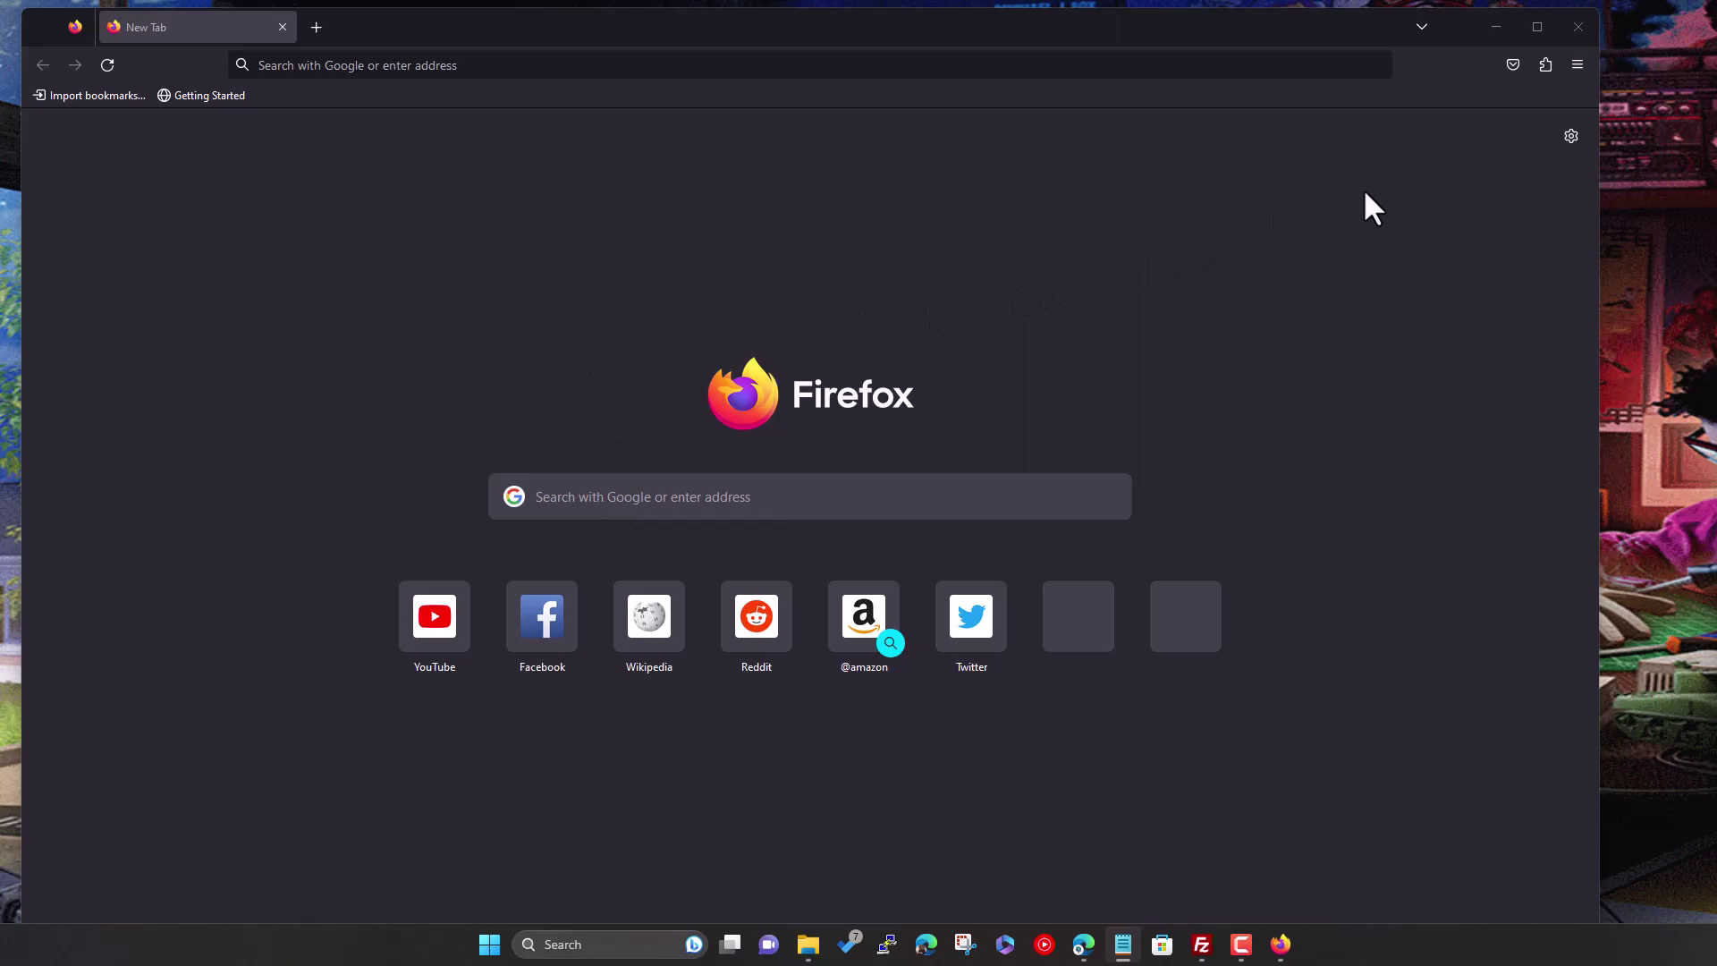
- From the add-ons manager, search the add-on store for 'adguard'
{"action": "left_click", "coordinate": [1543, 66]}
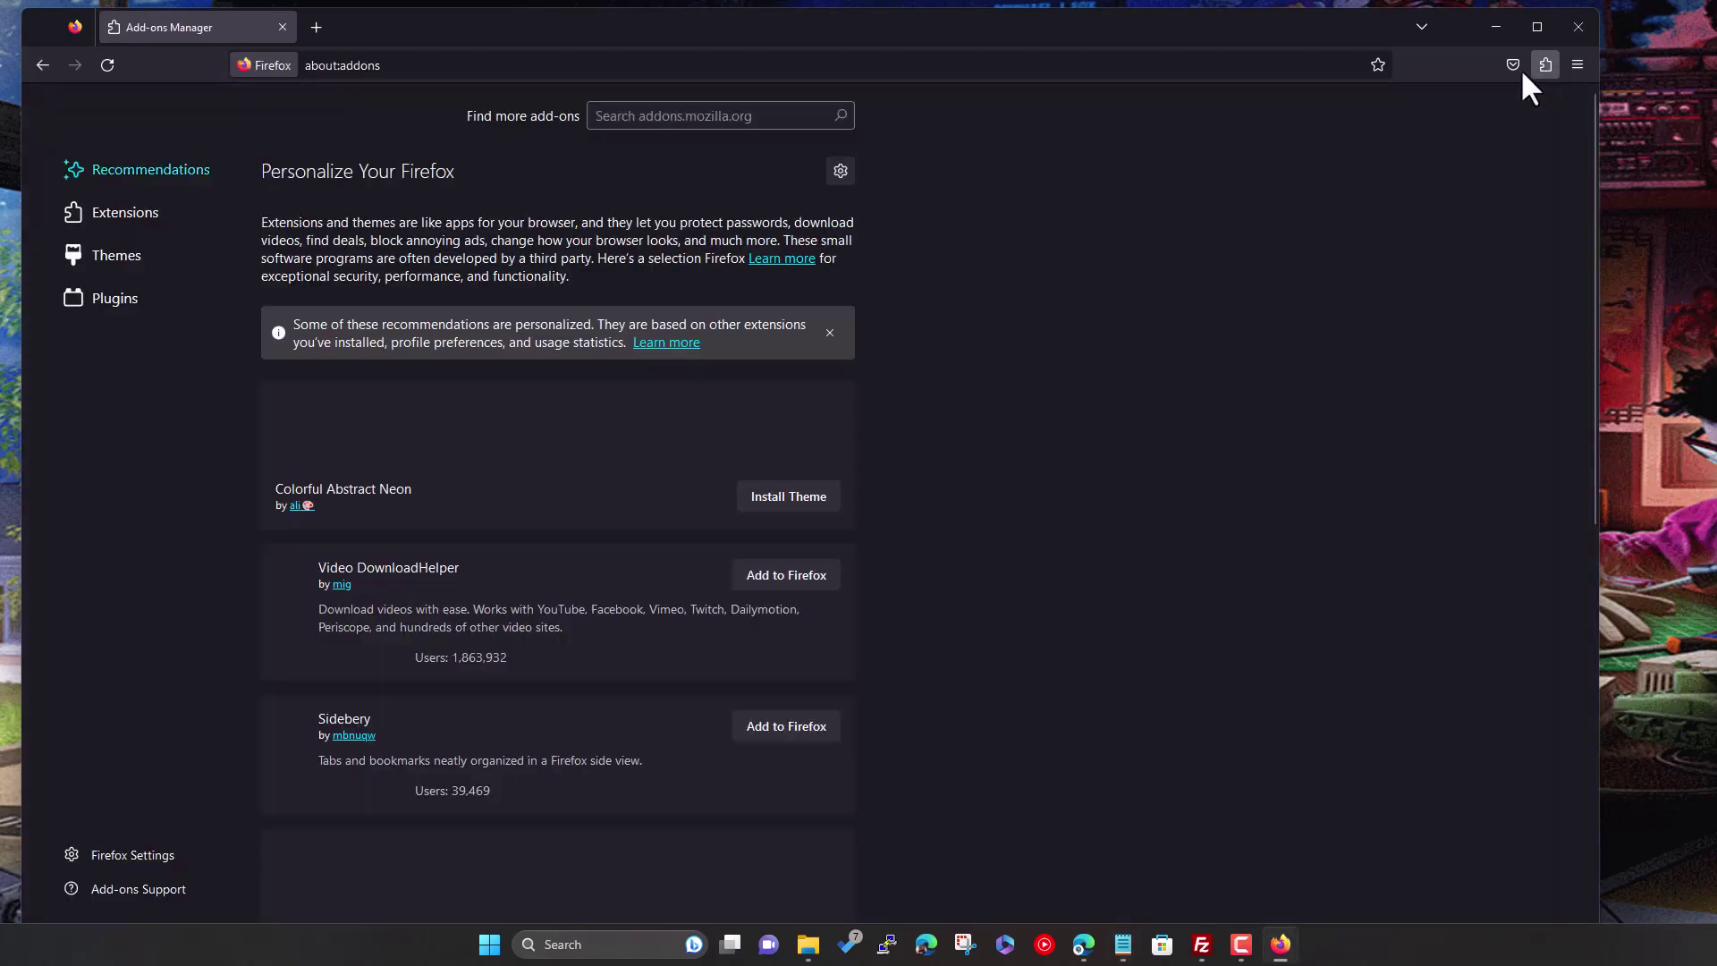
{"action": "left_click", "coordinate": [678, 115]}
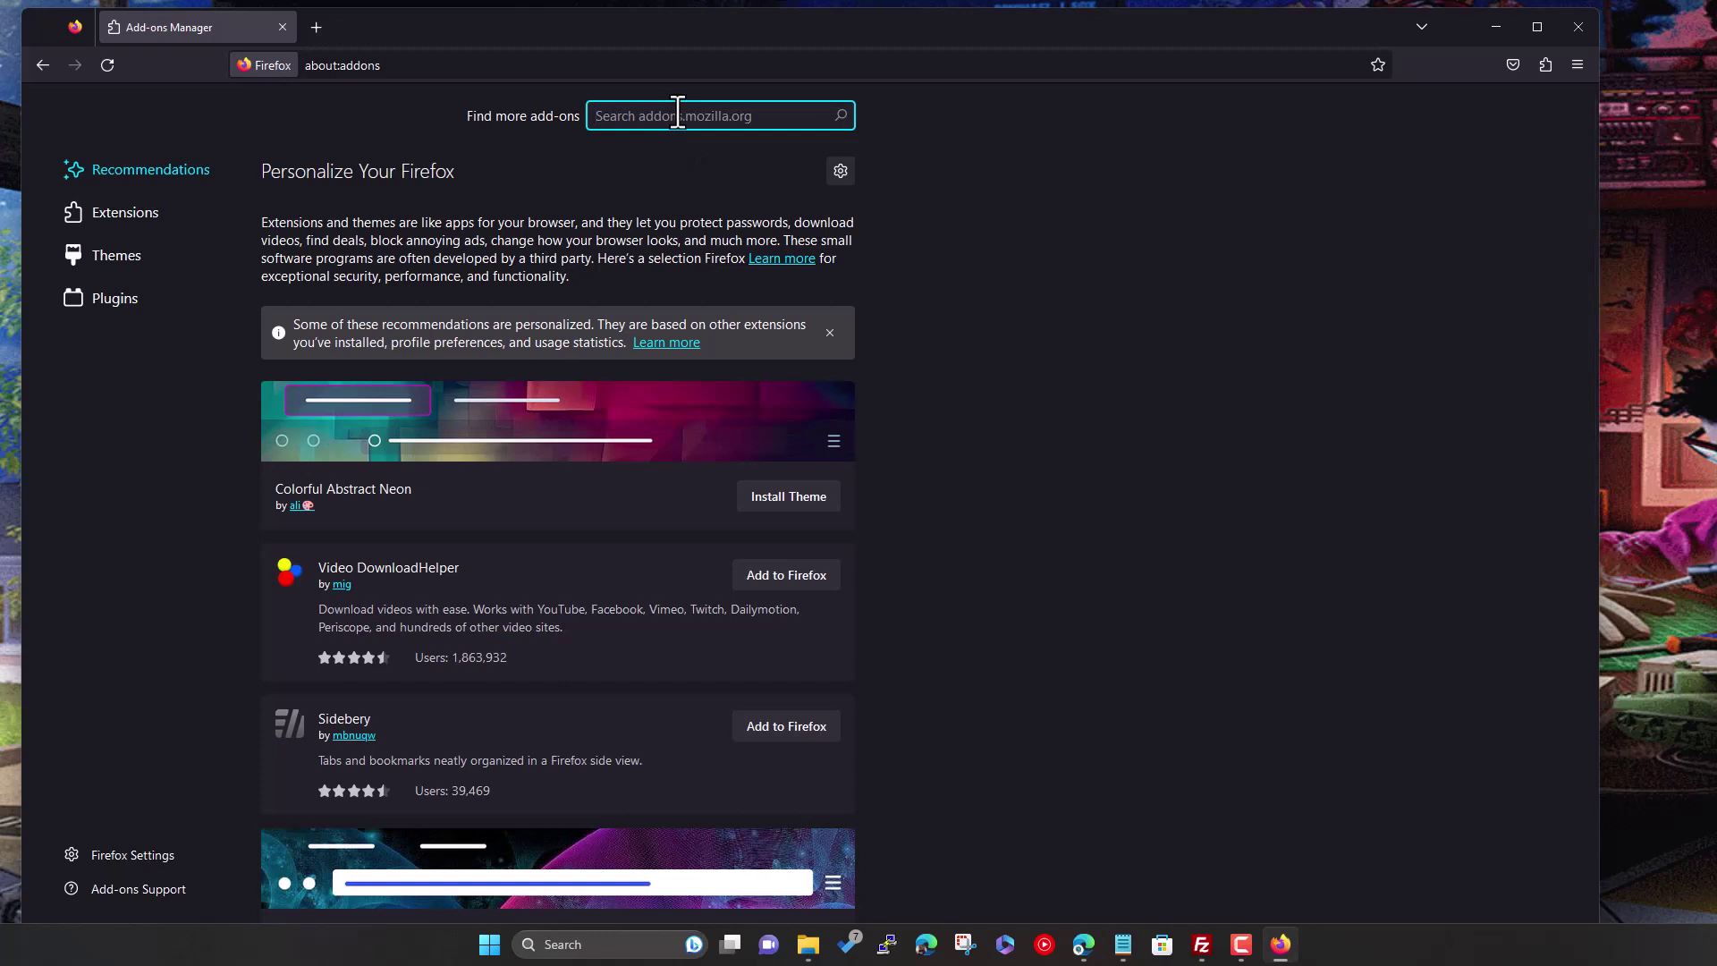
{"action": "type", "text": "adgaurd"}
{"action": "key", "text": "Delete"}
{"action": "key", "text": "Right"}
{"action": "type", "text": "a"}
{"action": "key", "text": "Return"}
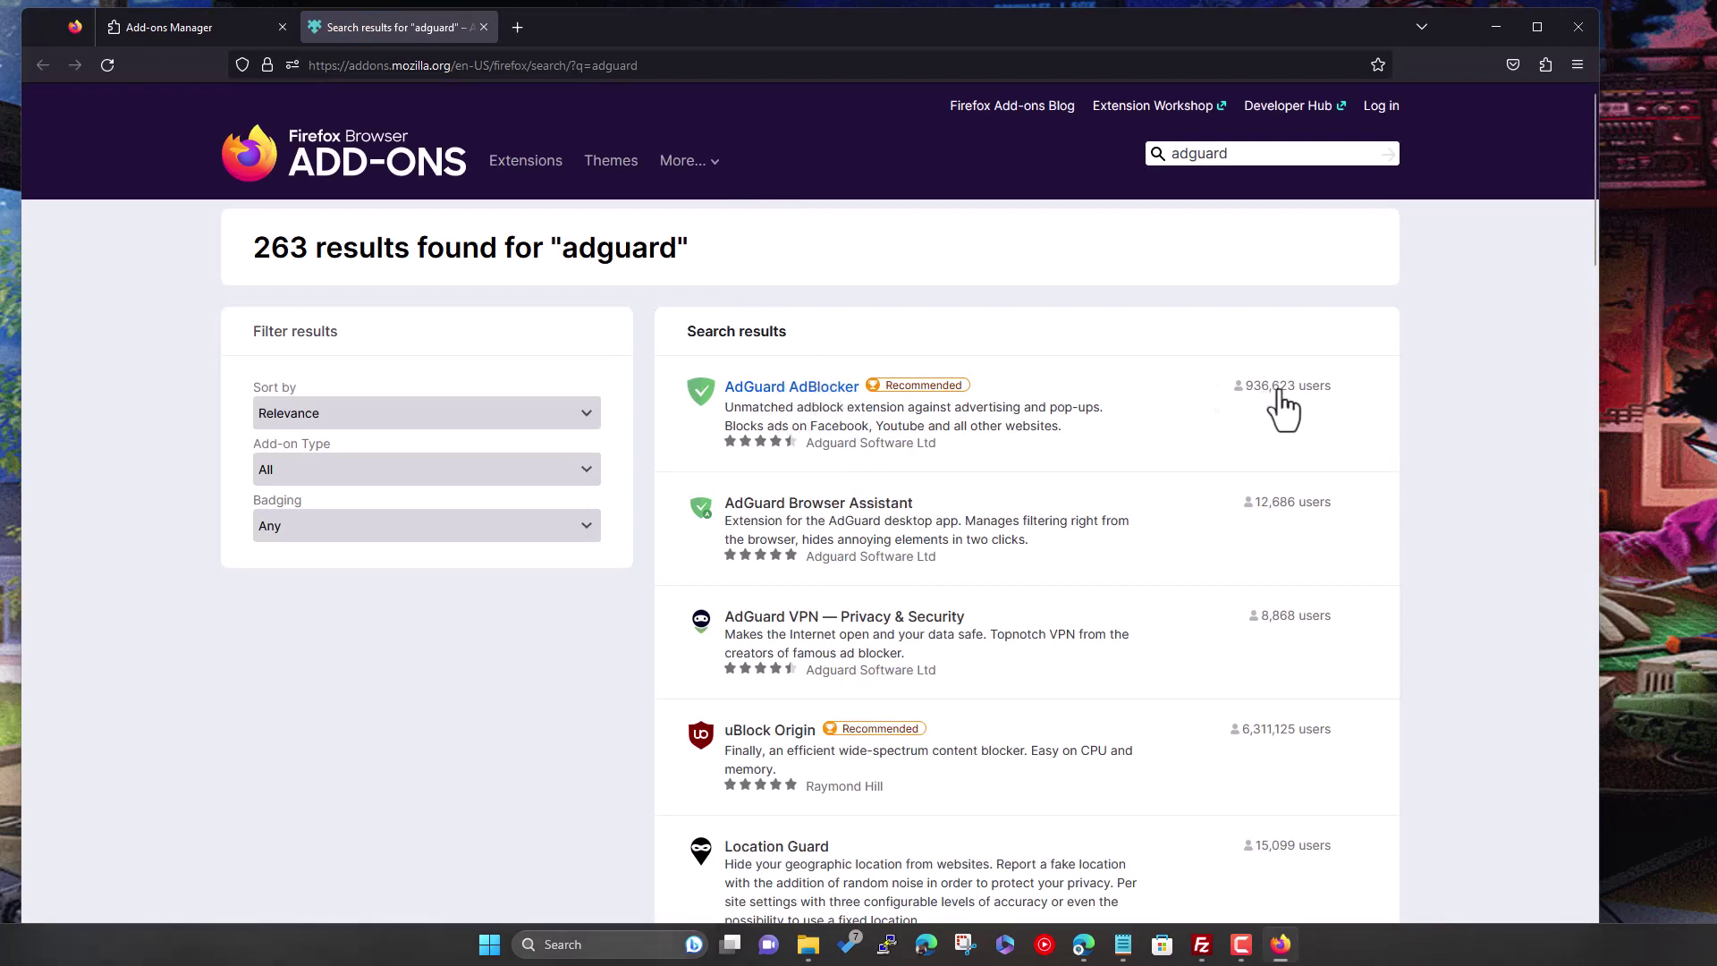
- Install AdGuard AdBlocker, approving its permissions and allowing it in private windows
{"action": "left_click", "coordinate": [815, 387]}
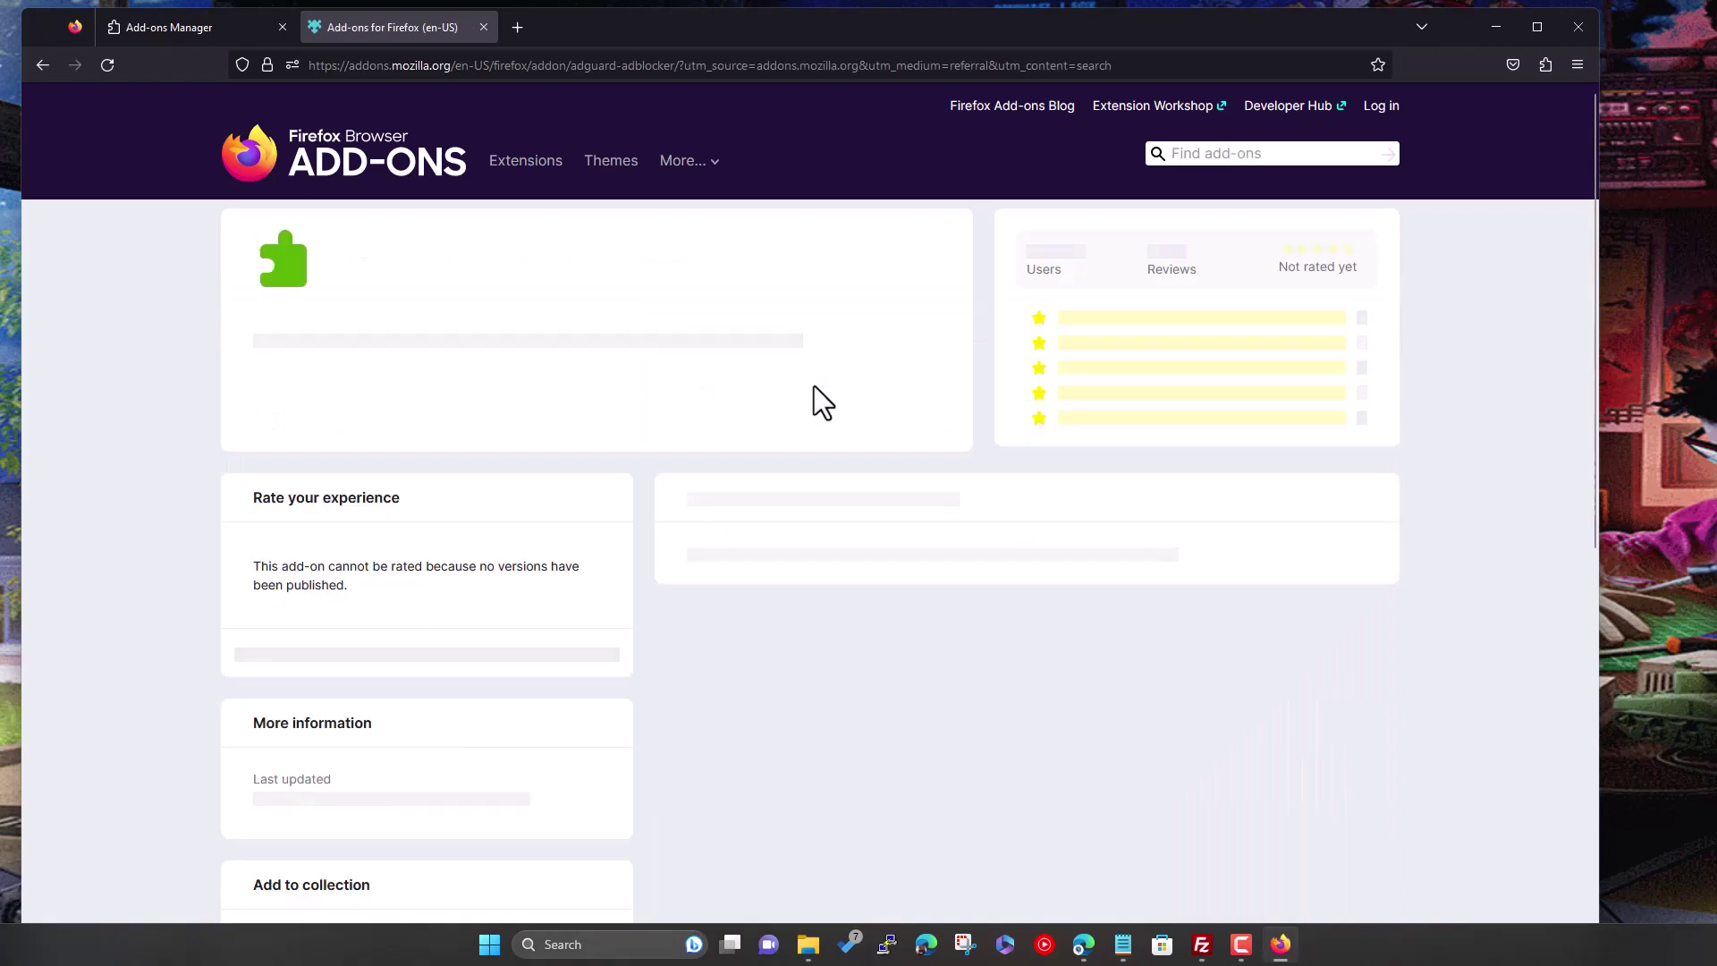
{"action": "left_click", "coordinate": [897, 439]}
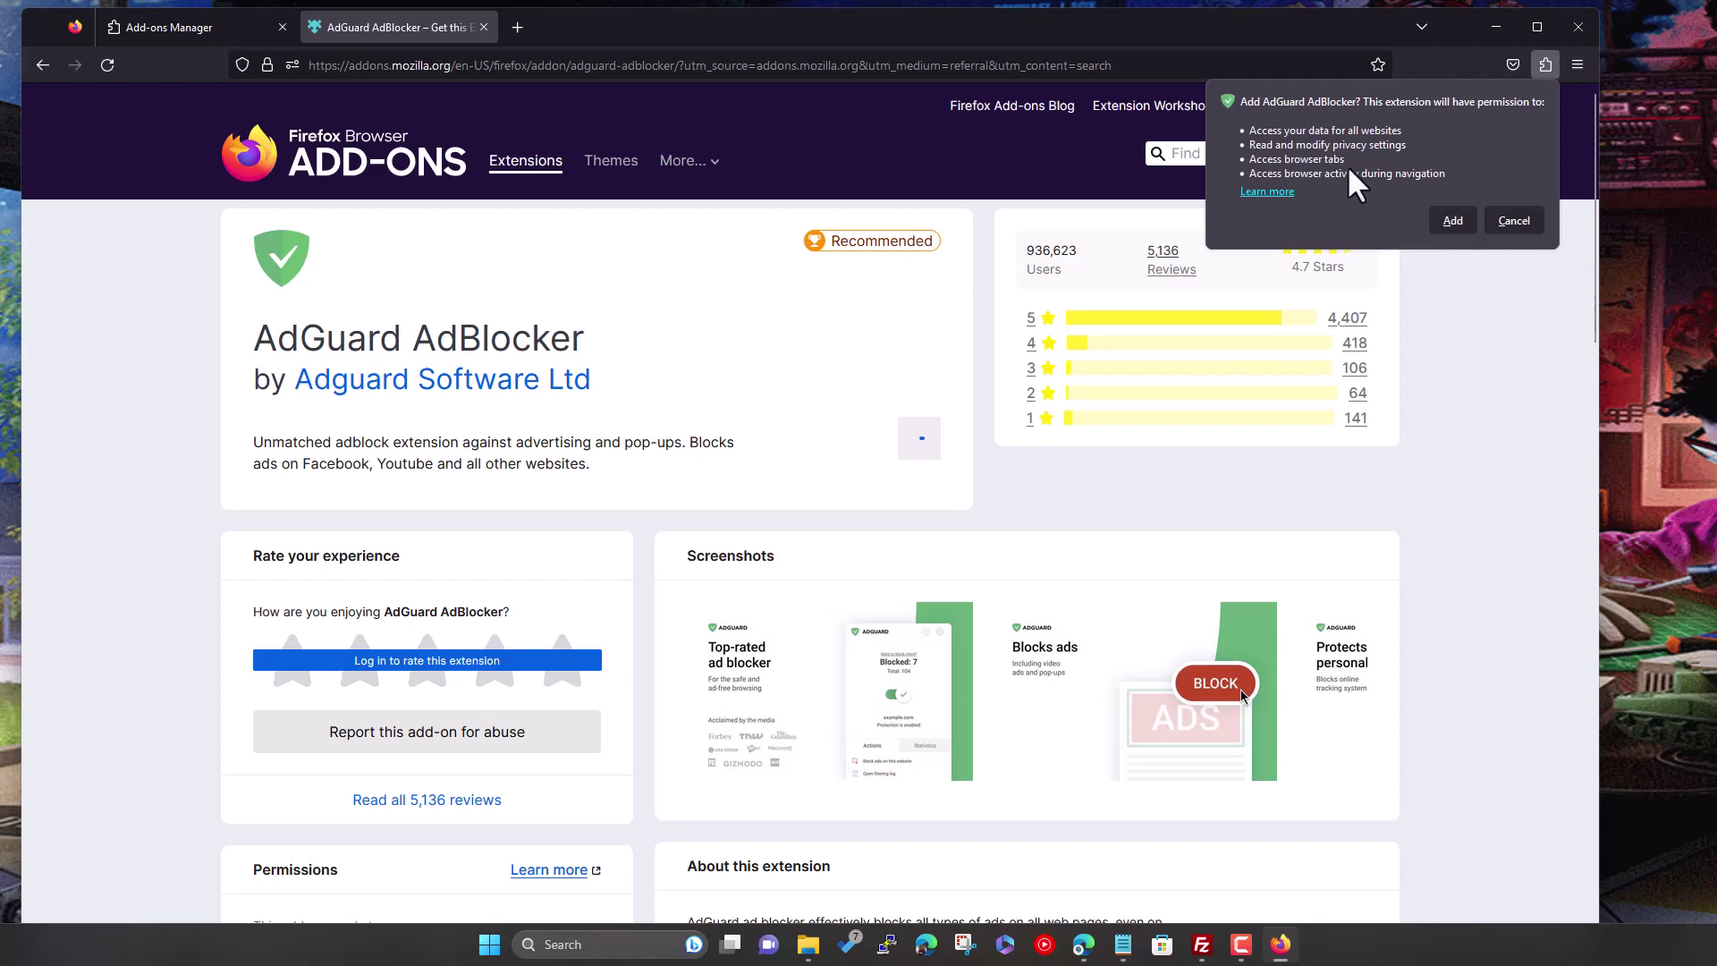
{"action": "left_click", "coordinate": [1457, 223]}
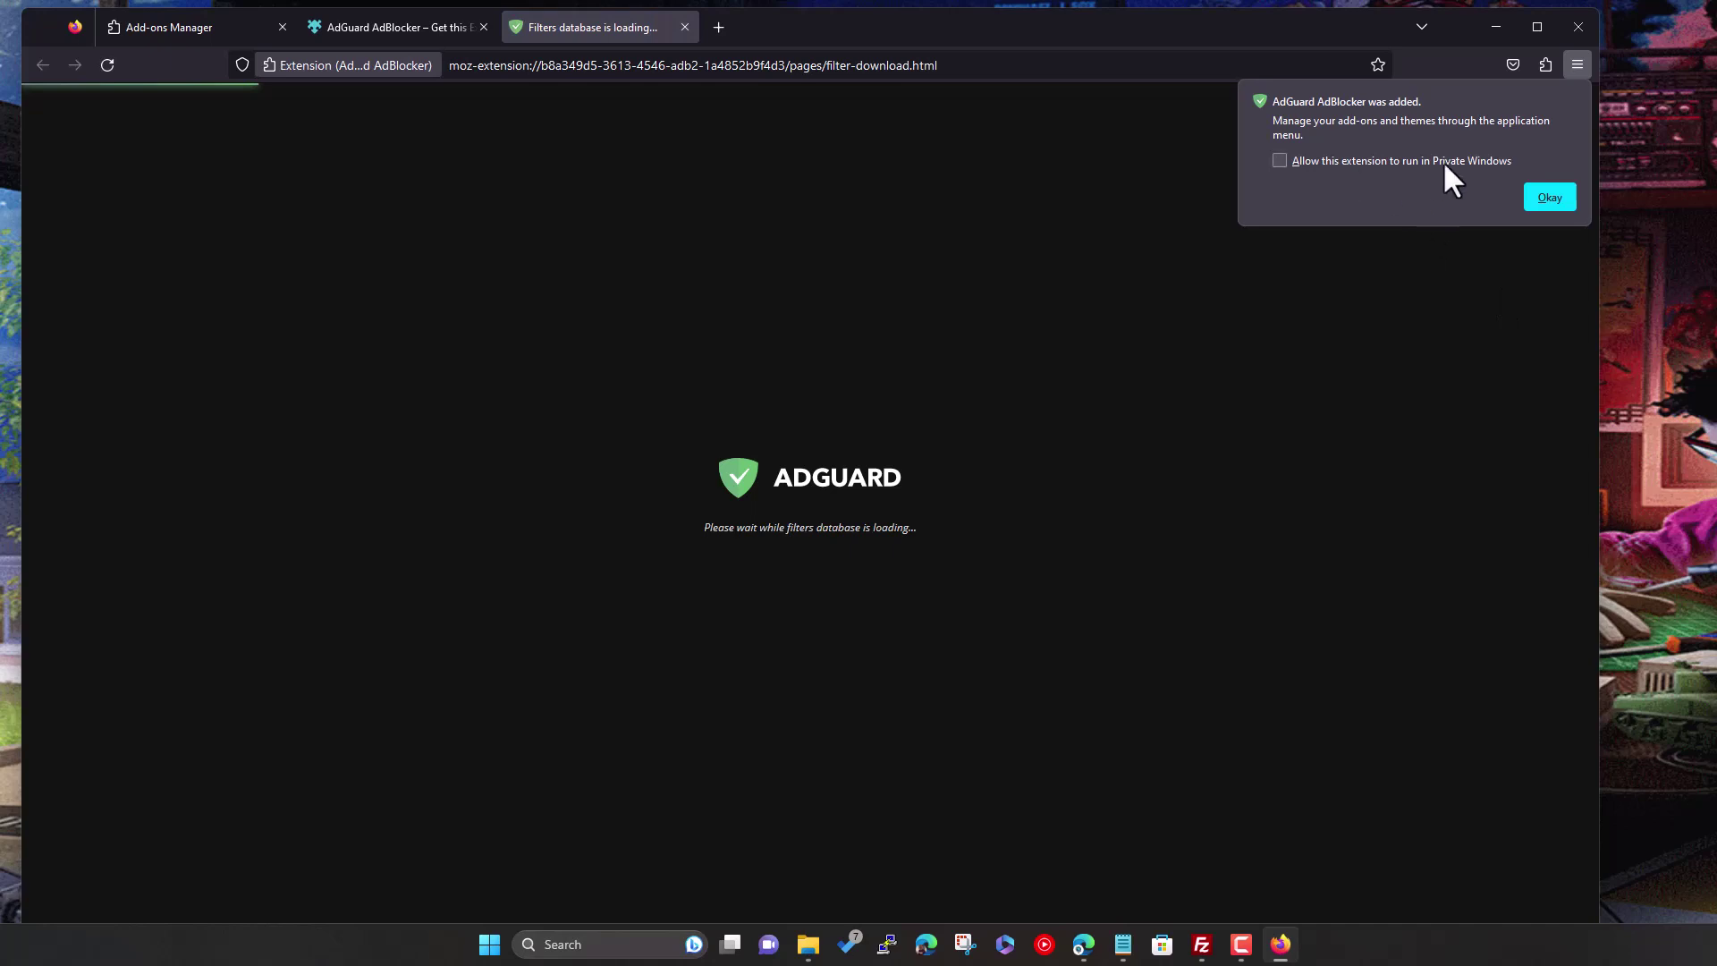
{"action": "left_click", "coordinate": [1445, 160]}
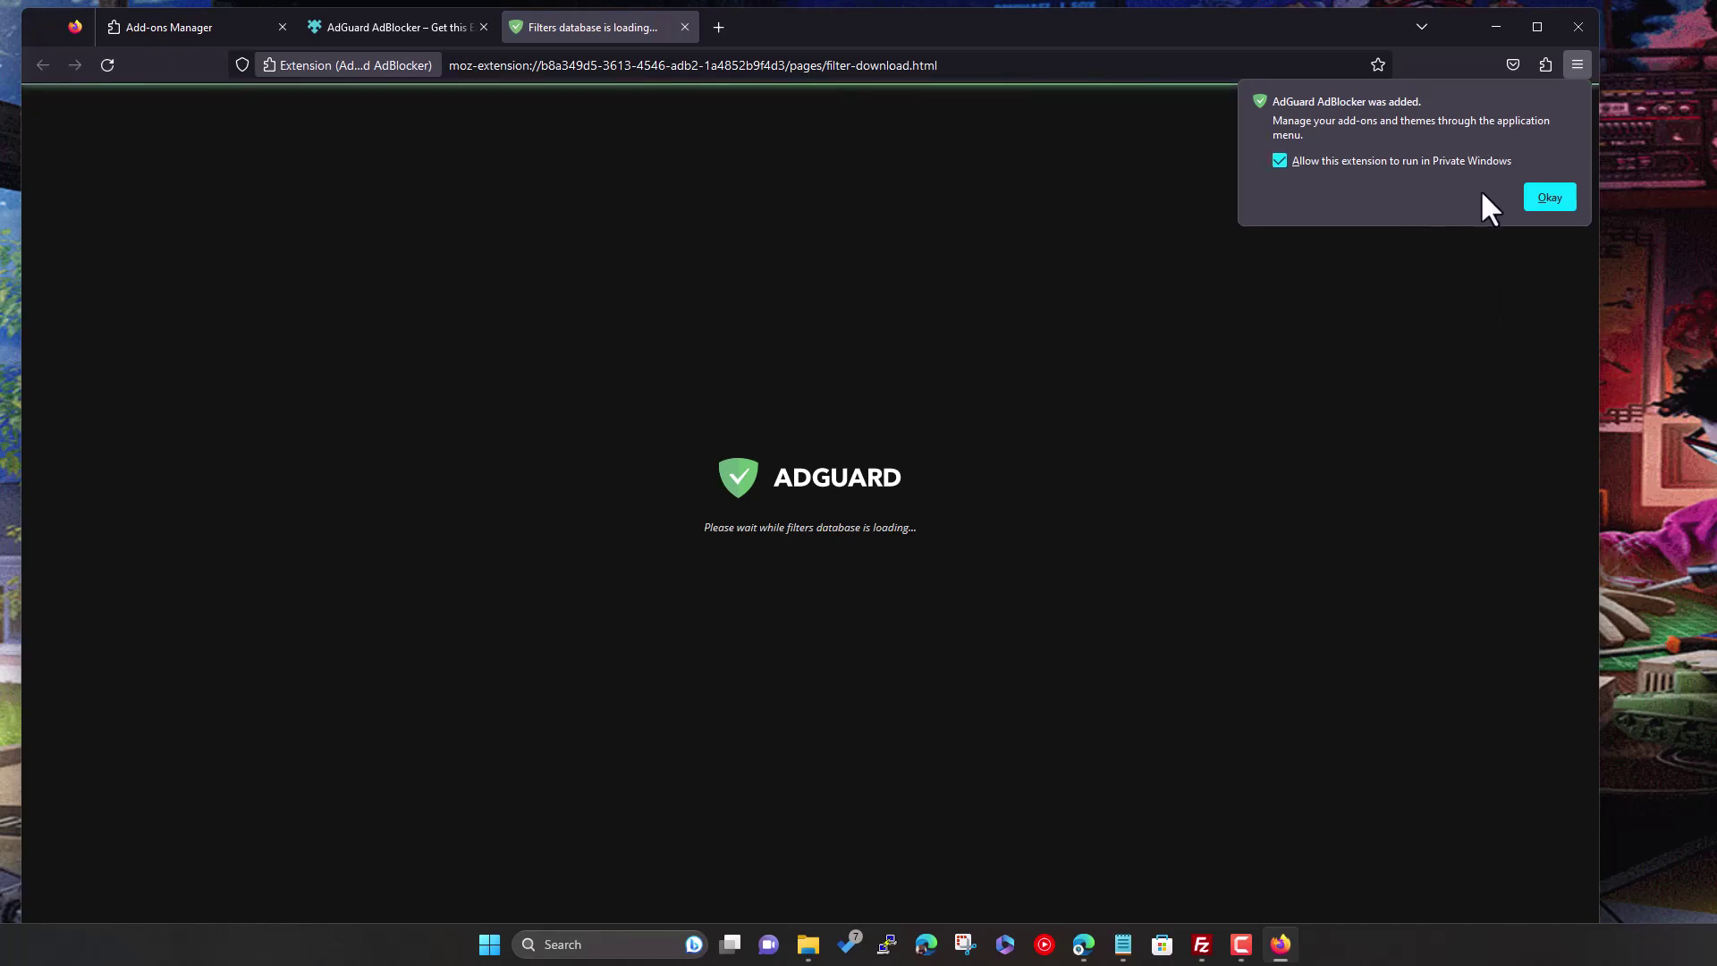
{"action": "left_click", "coordinate": [1548, 198]}
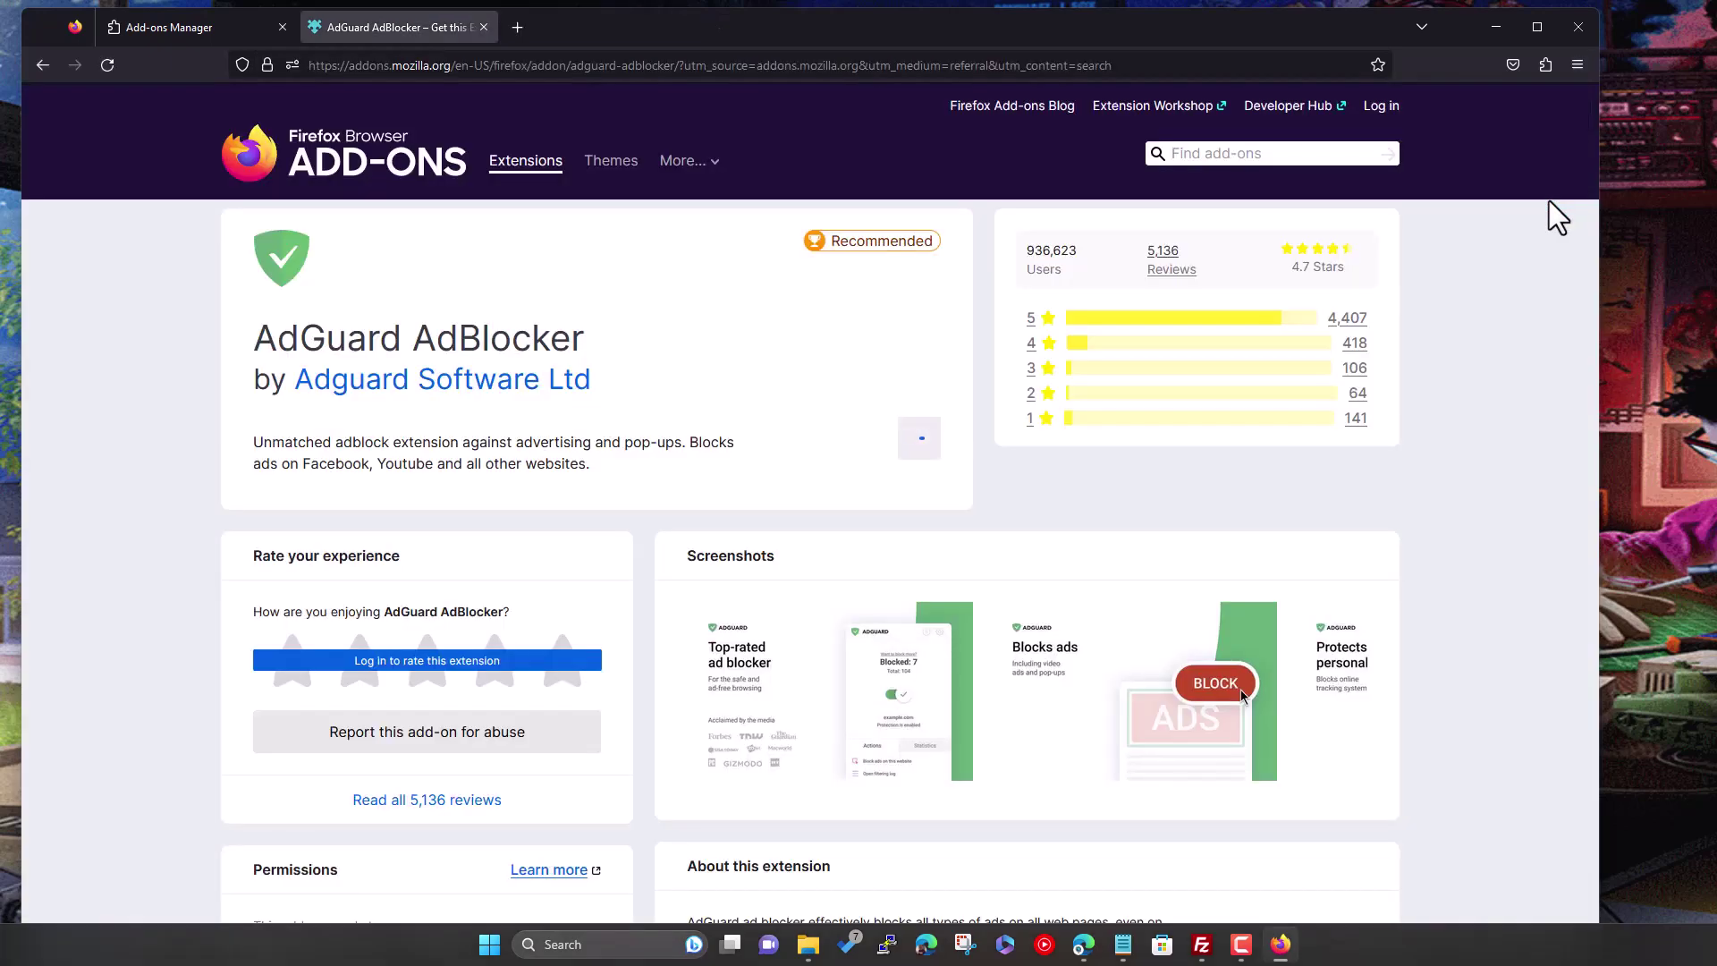
- Confirm AdGuard AdBlocker is listed under installed extensions and close the store tab
{"action": "left_click", "coordinate": [222, 25]}
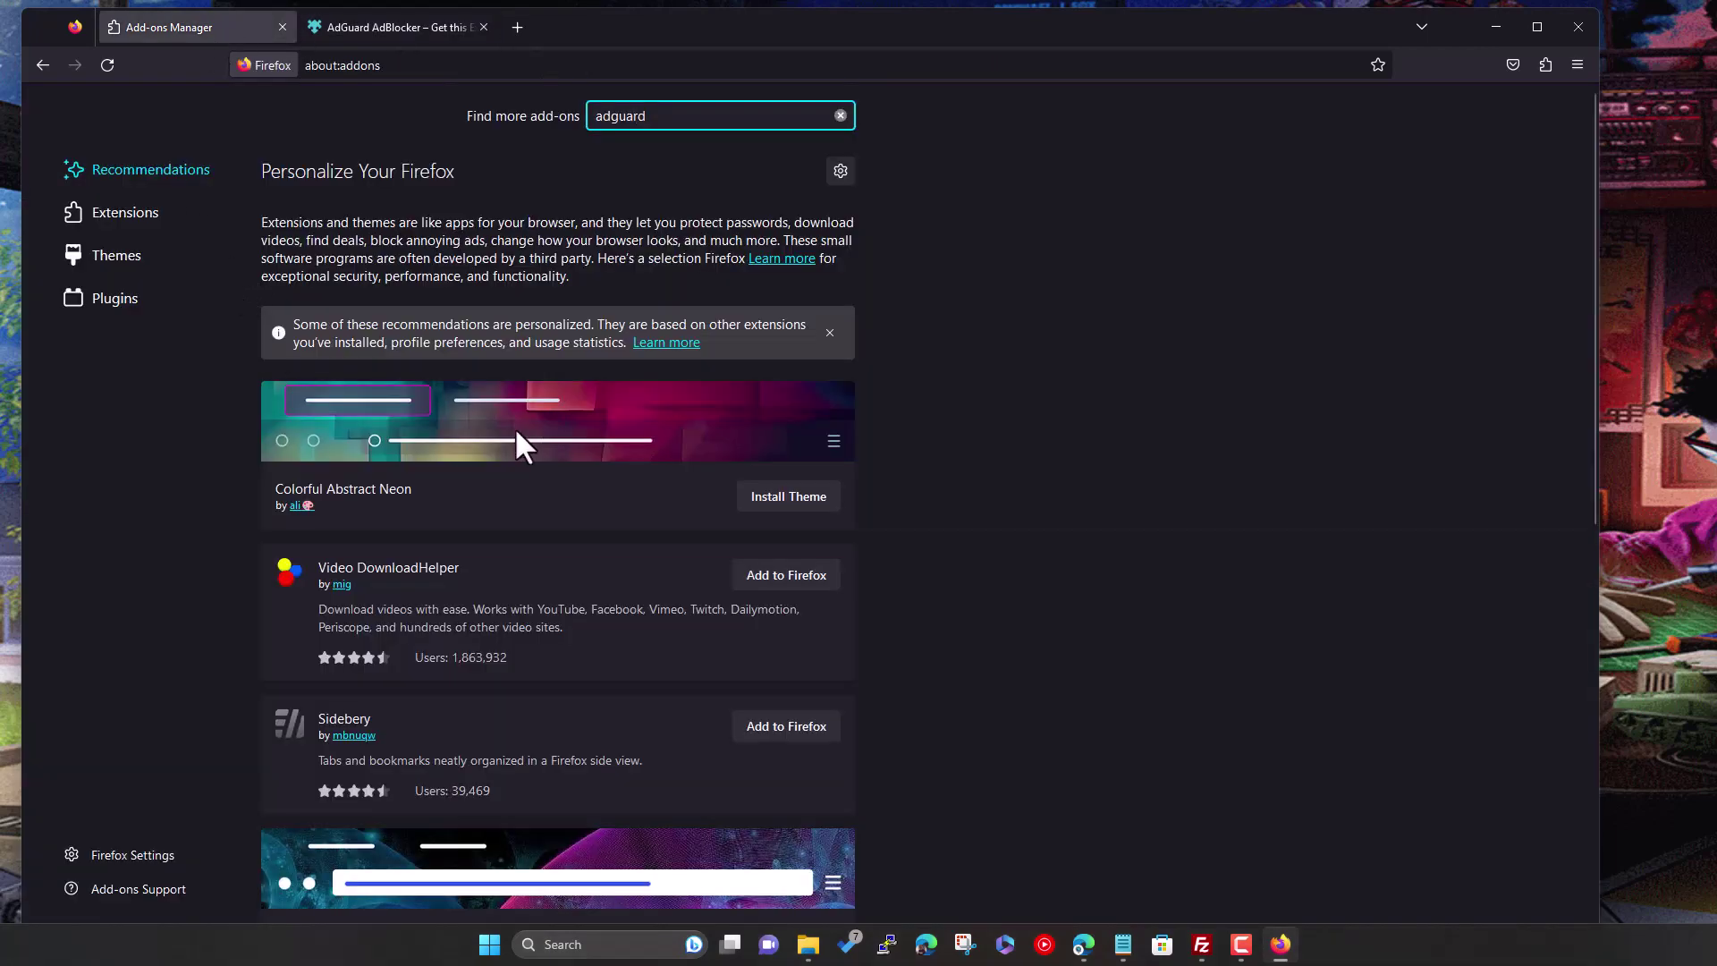
{"action": "left_click", "coordinate": [126, 212]}
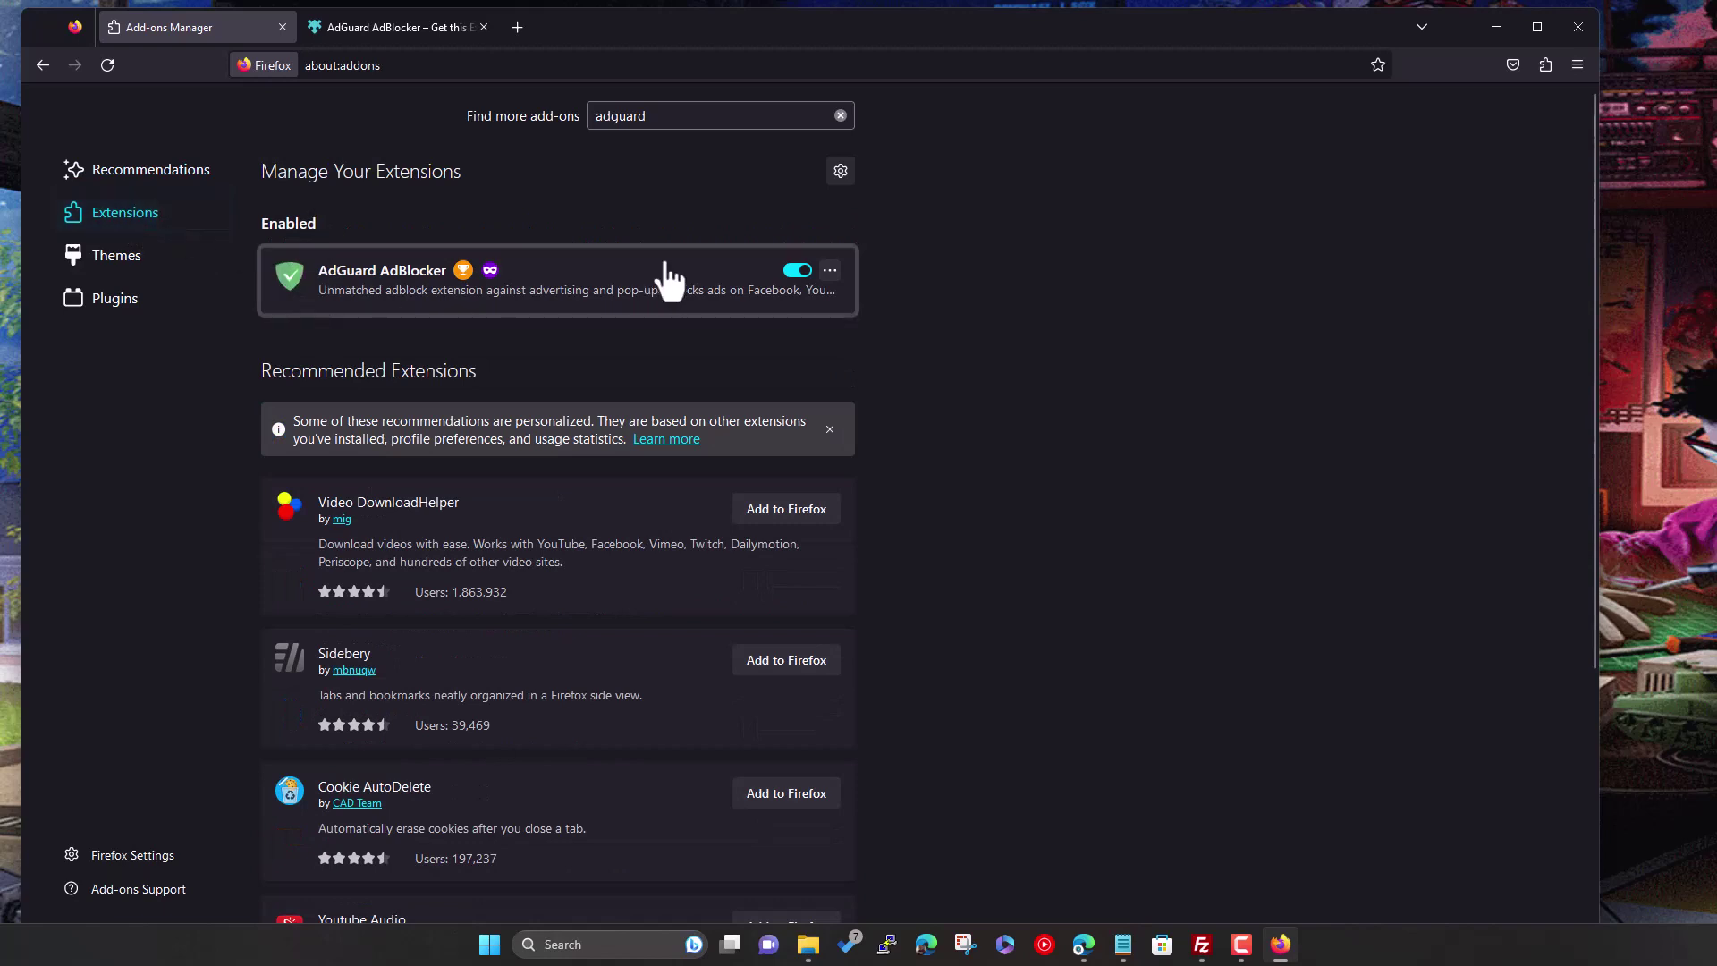
{"action": "left_click", "coordinate": [484, 27]}
- Replace the Add-ons Manager tab with a new tab and load the pasted MegaUp folder URL
{"action": "left_click", "coordinate": [316, 27]}
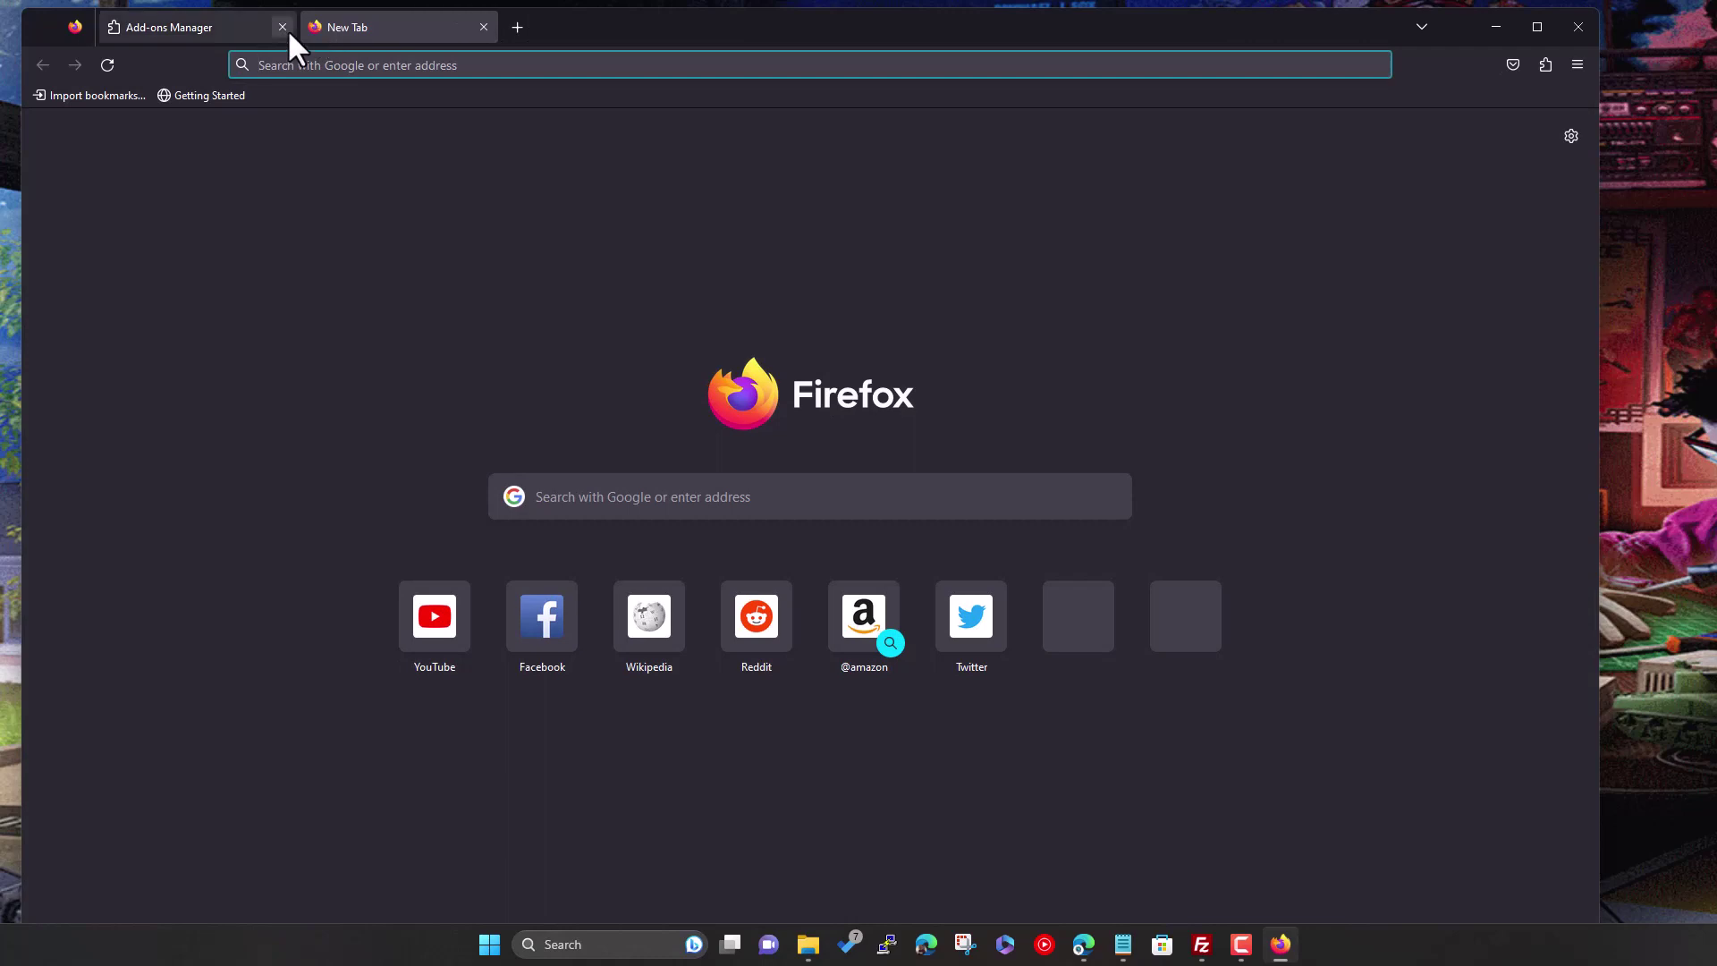
{"action": "left_click", "coordinate": [281, 27]}
{"action": "left_click", "coordinate": [355, 67]}
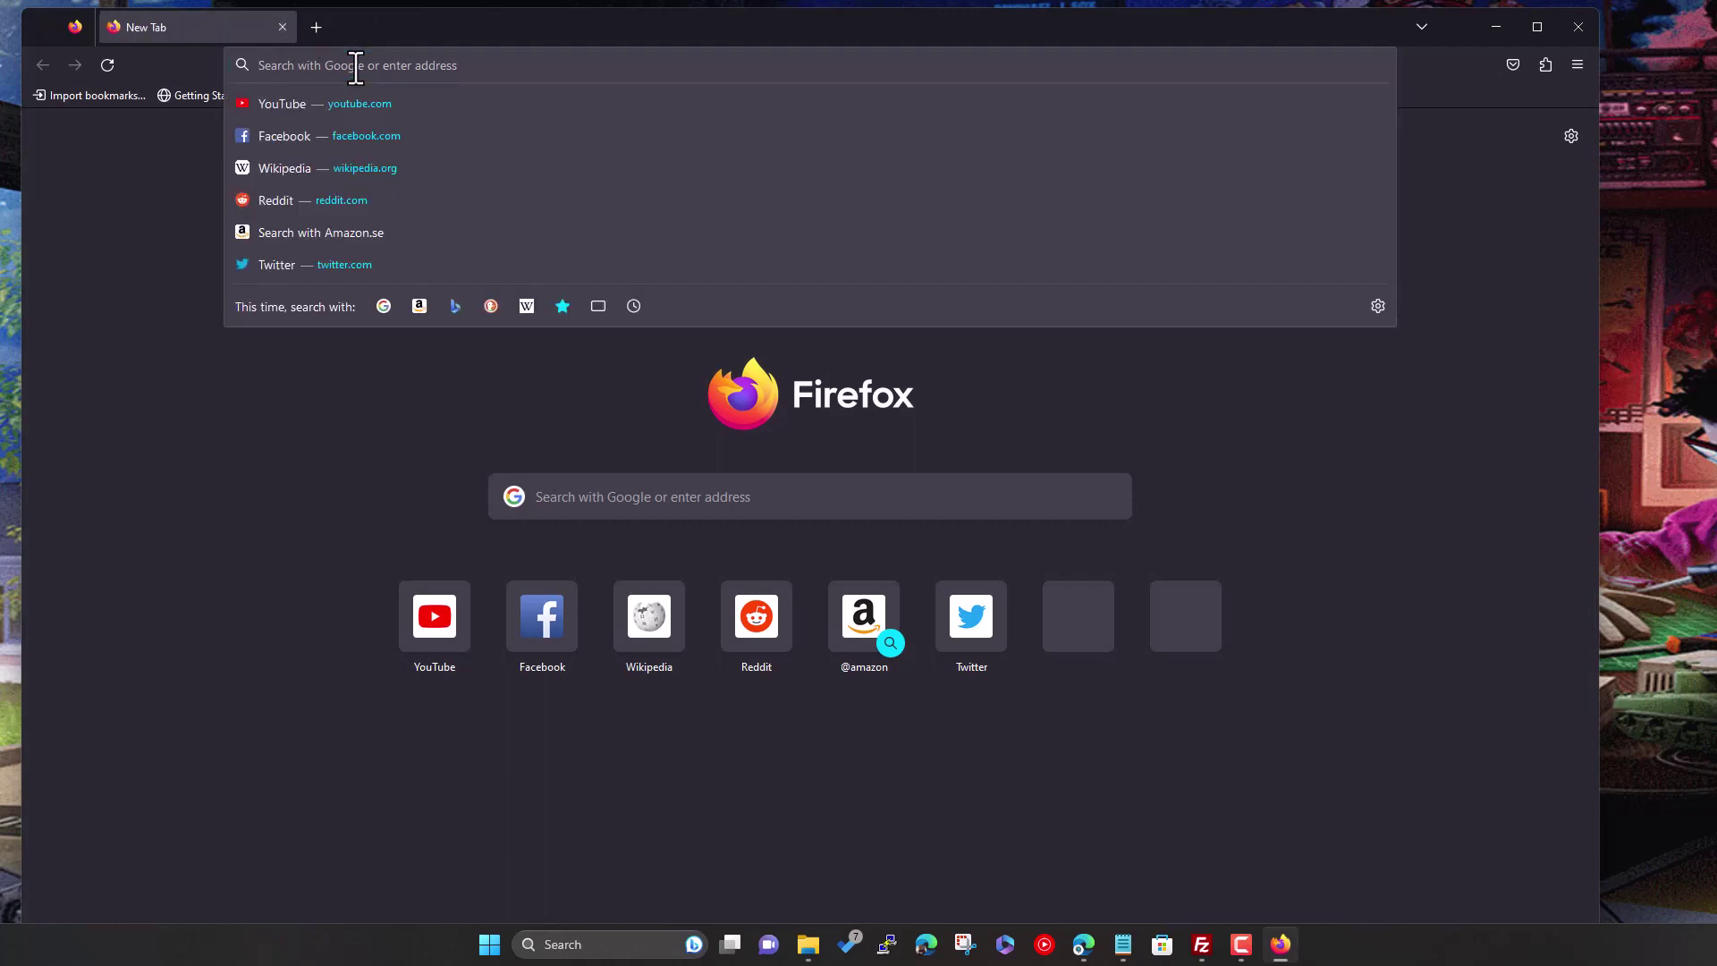
{"action": "type", "text": "https://megaup.net/folder/49655/RB_&_Bat"}
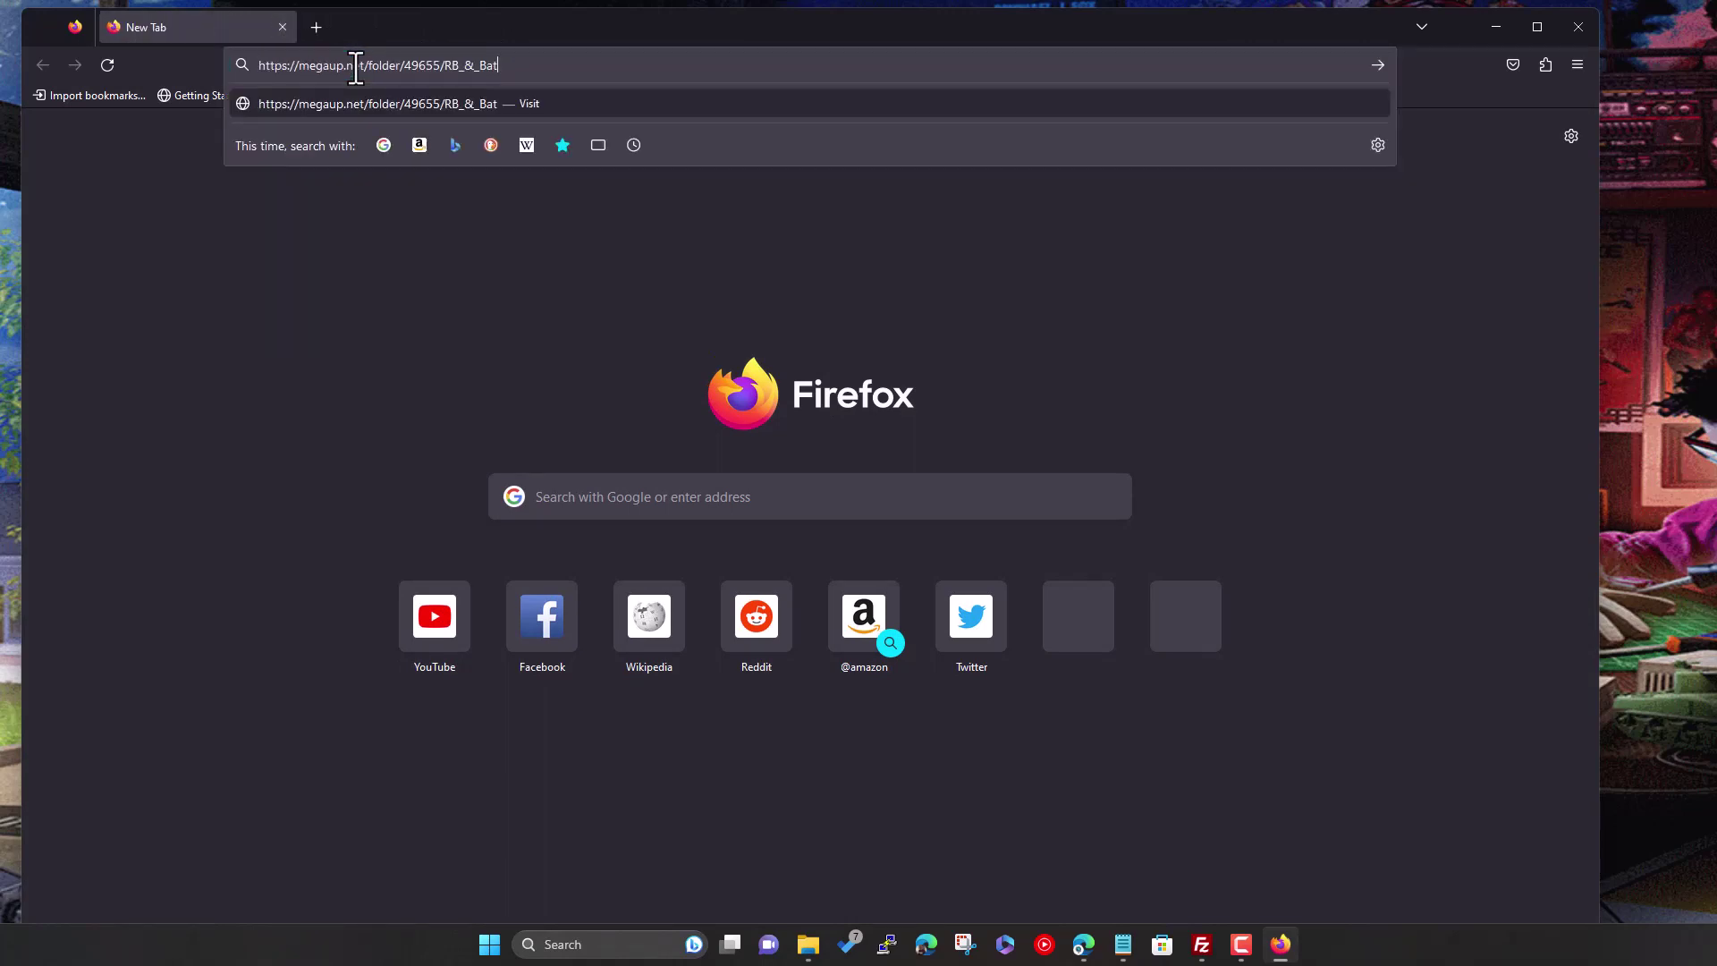
{"action": "key", "text": "Return"}
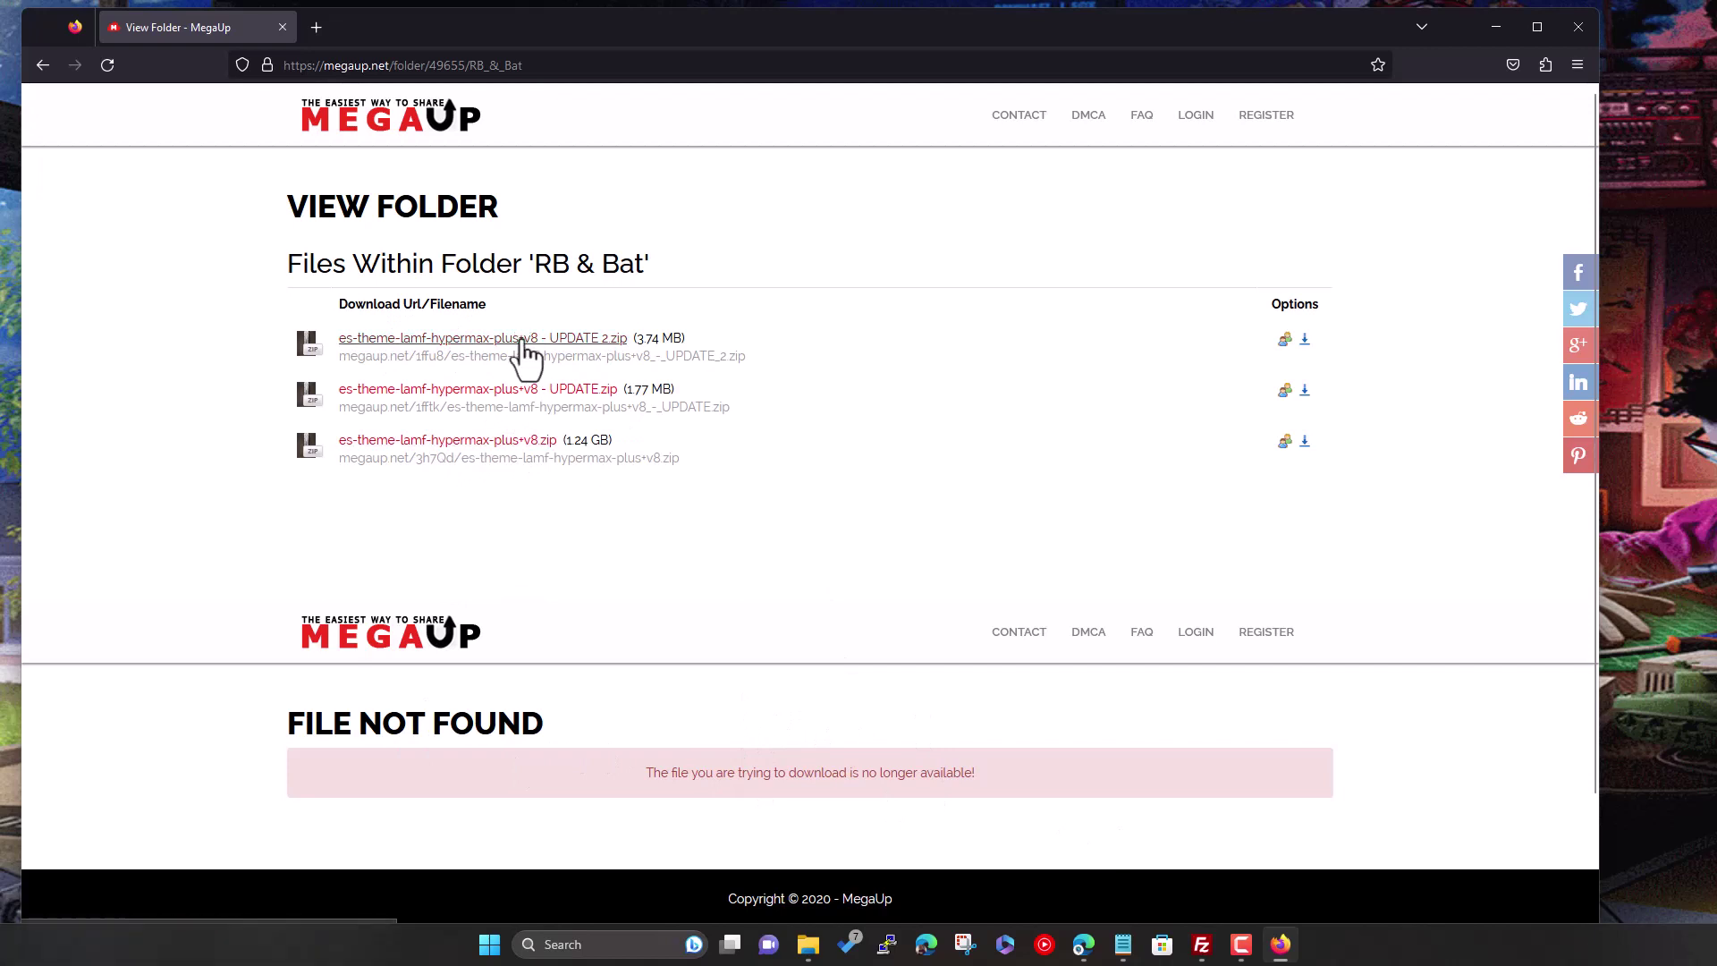
- Abort saving the UPDATE 2 zip, close both MegaUp tabs, and restart FirefoxPortable.exe
{"action": "left_click", "coordinate": [521, 340]}
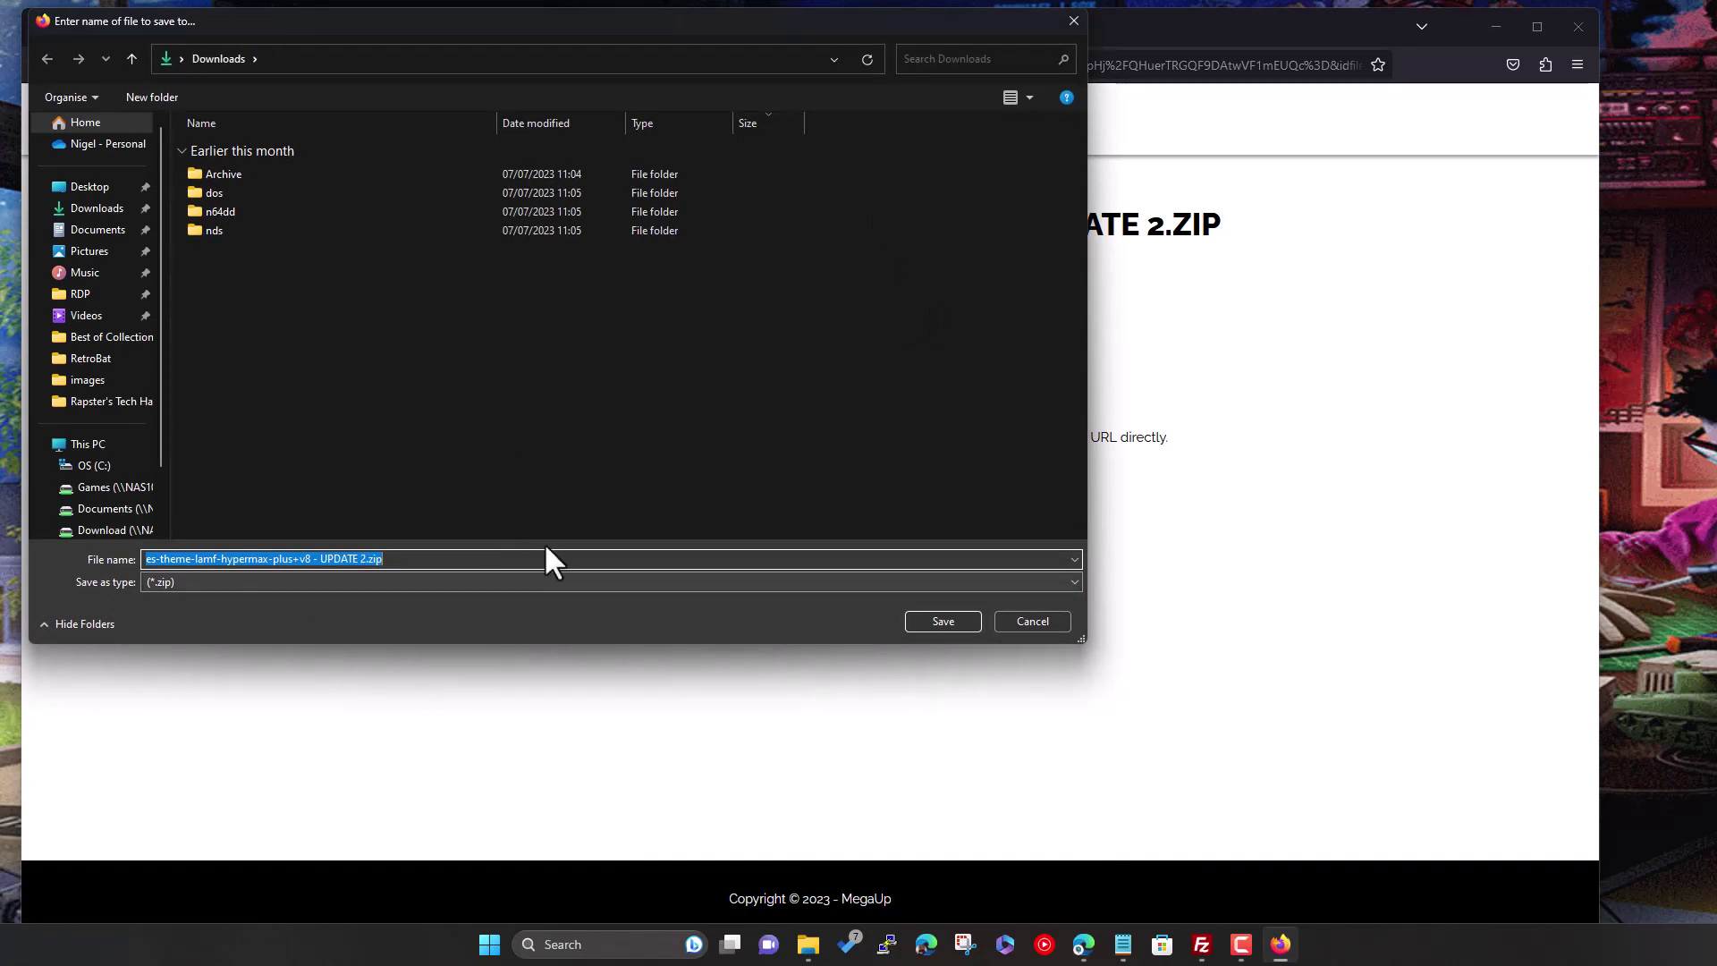
{"action": "left_click", "coordinate": [1026, 620]}
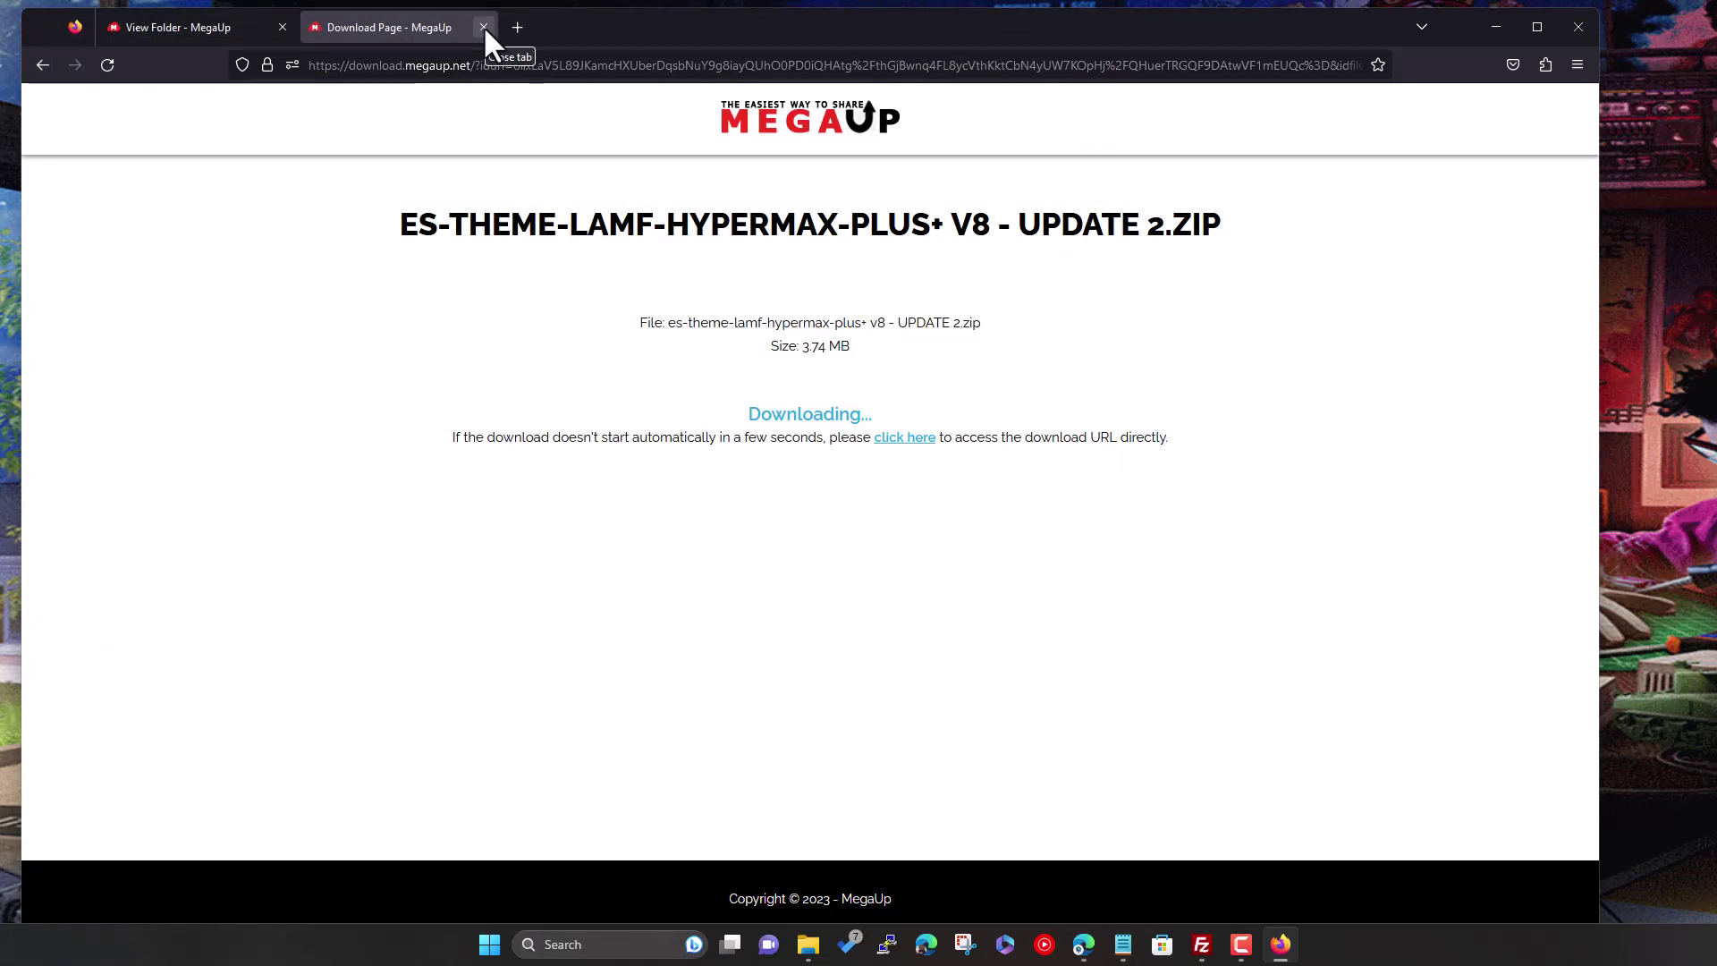
{"action": "left_click", "coordinate": [483, 27]}
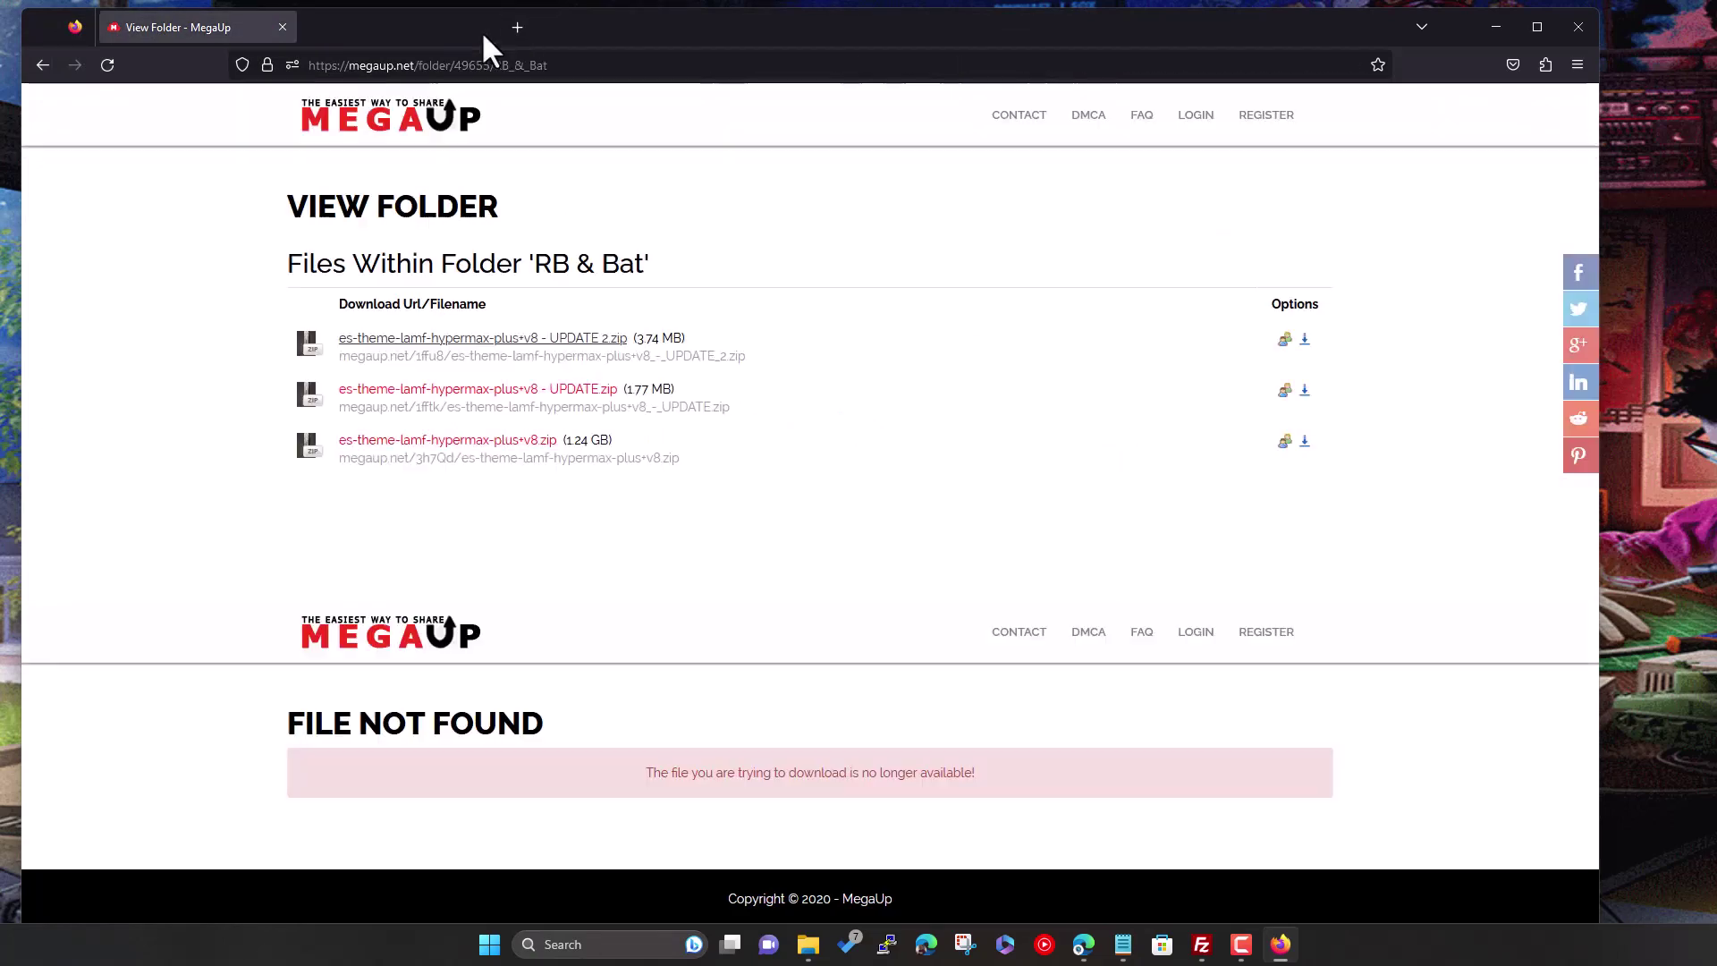
{"action": "left_click", "coordinate": [283, 26]}
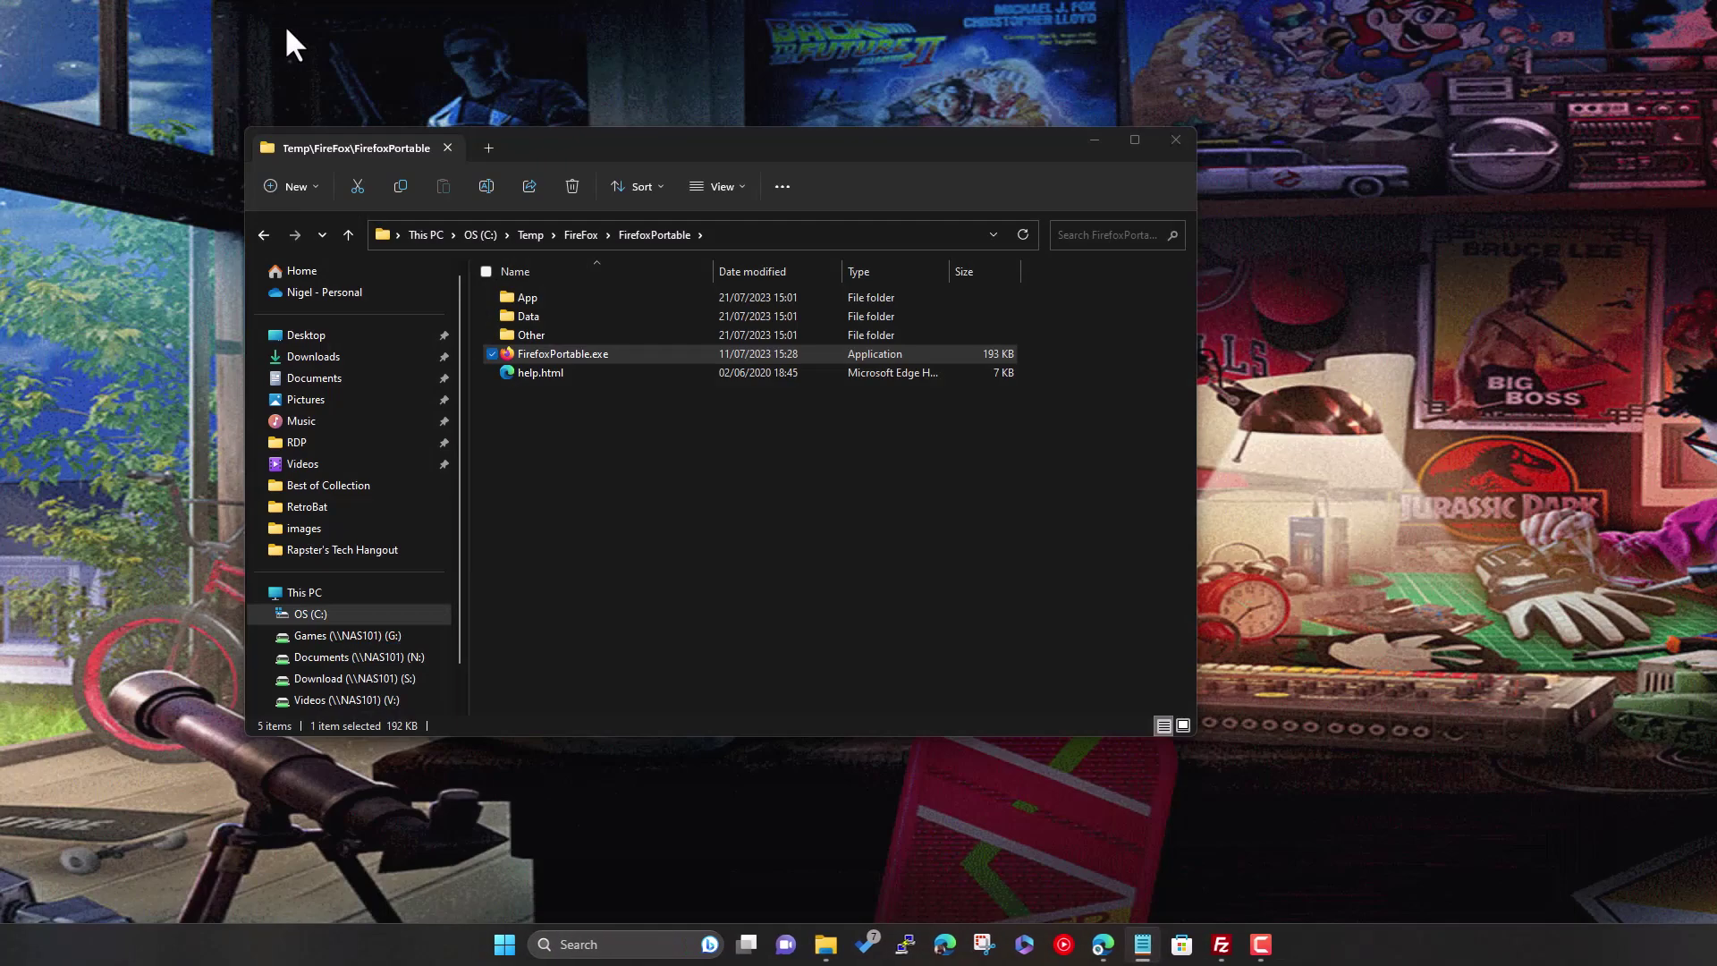
{"action": "double_click", "coordinate": [593, 354]}
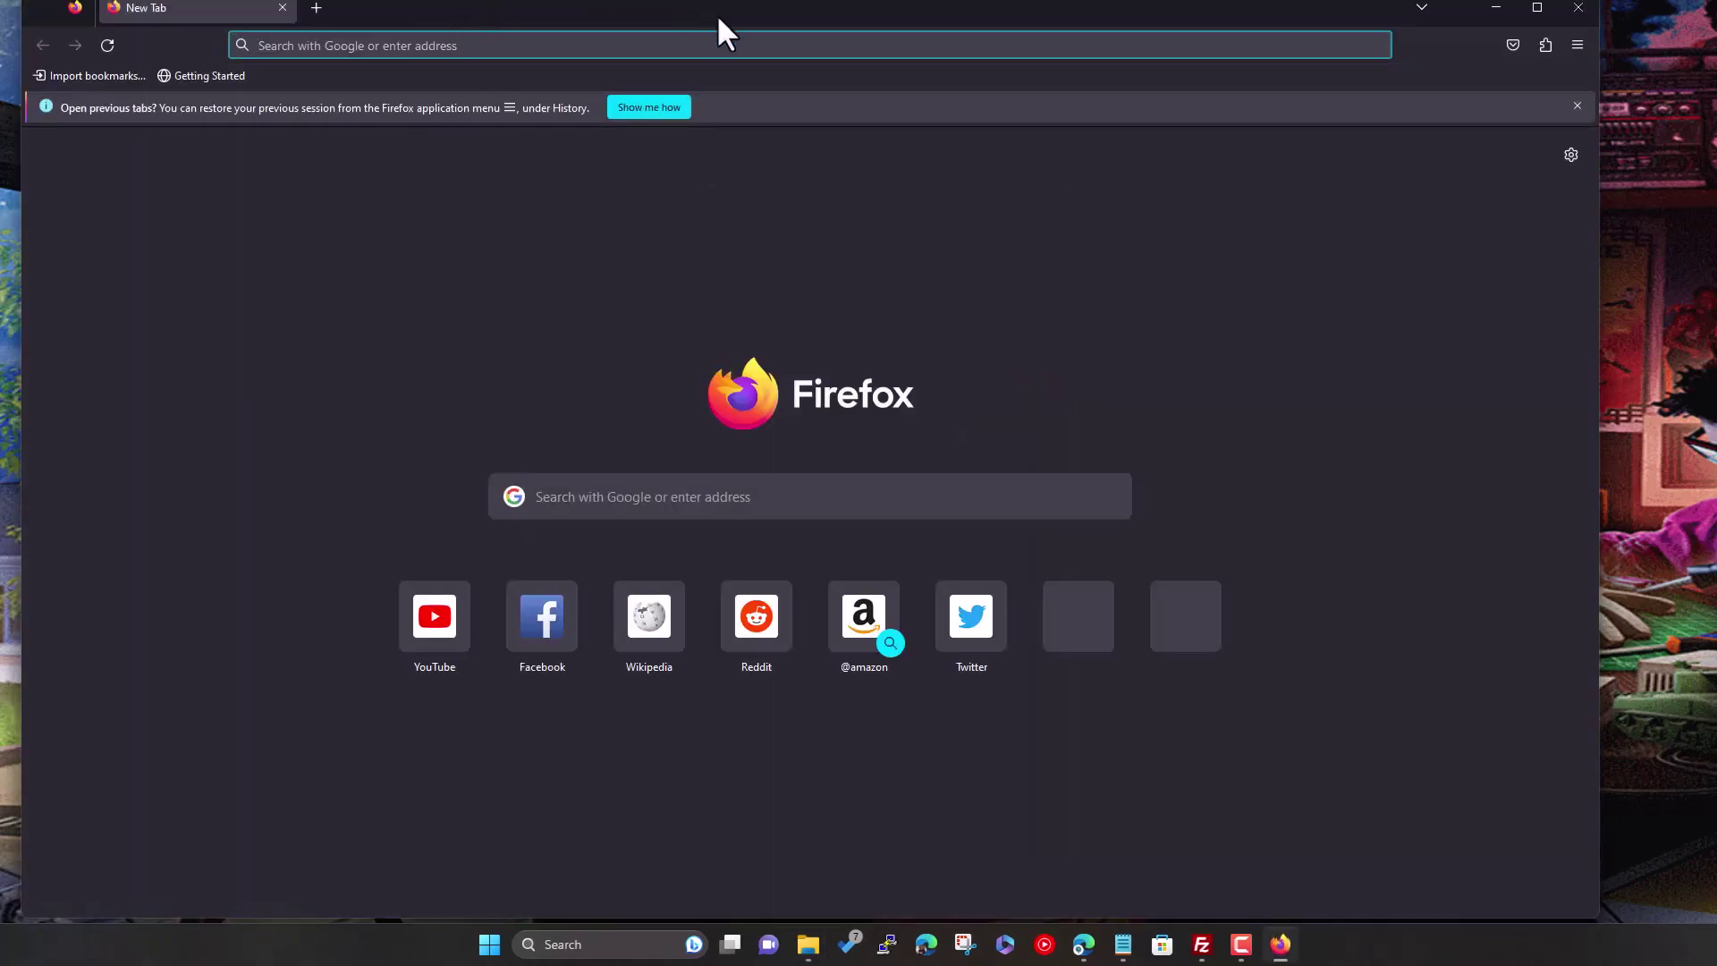
- Nudge the window, then paste and load the MegaUp 'RB & Bat' folder URL
{"action": "left_click_drag", "start_coordinate": [716, 14], "coordinate": [739, 28]}
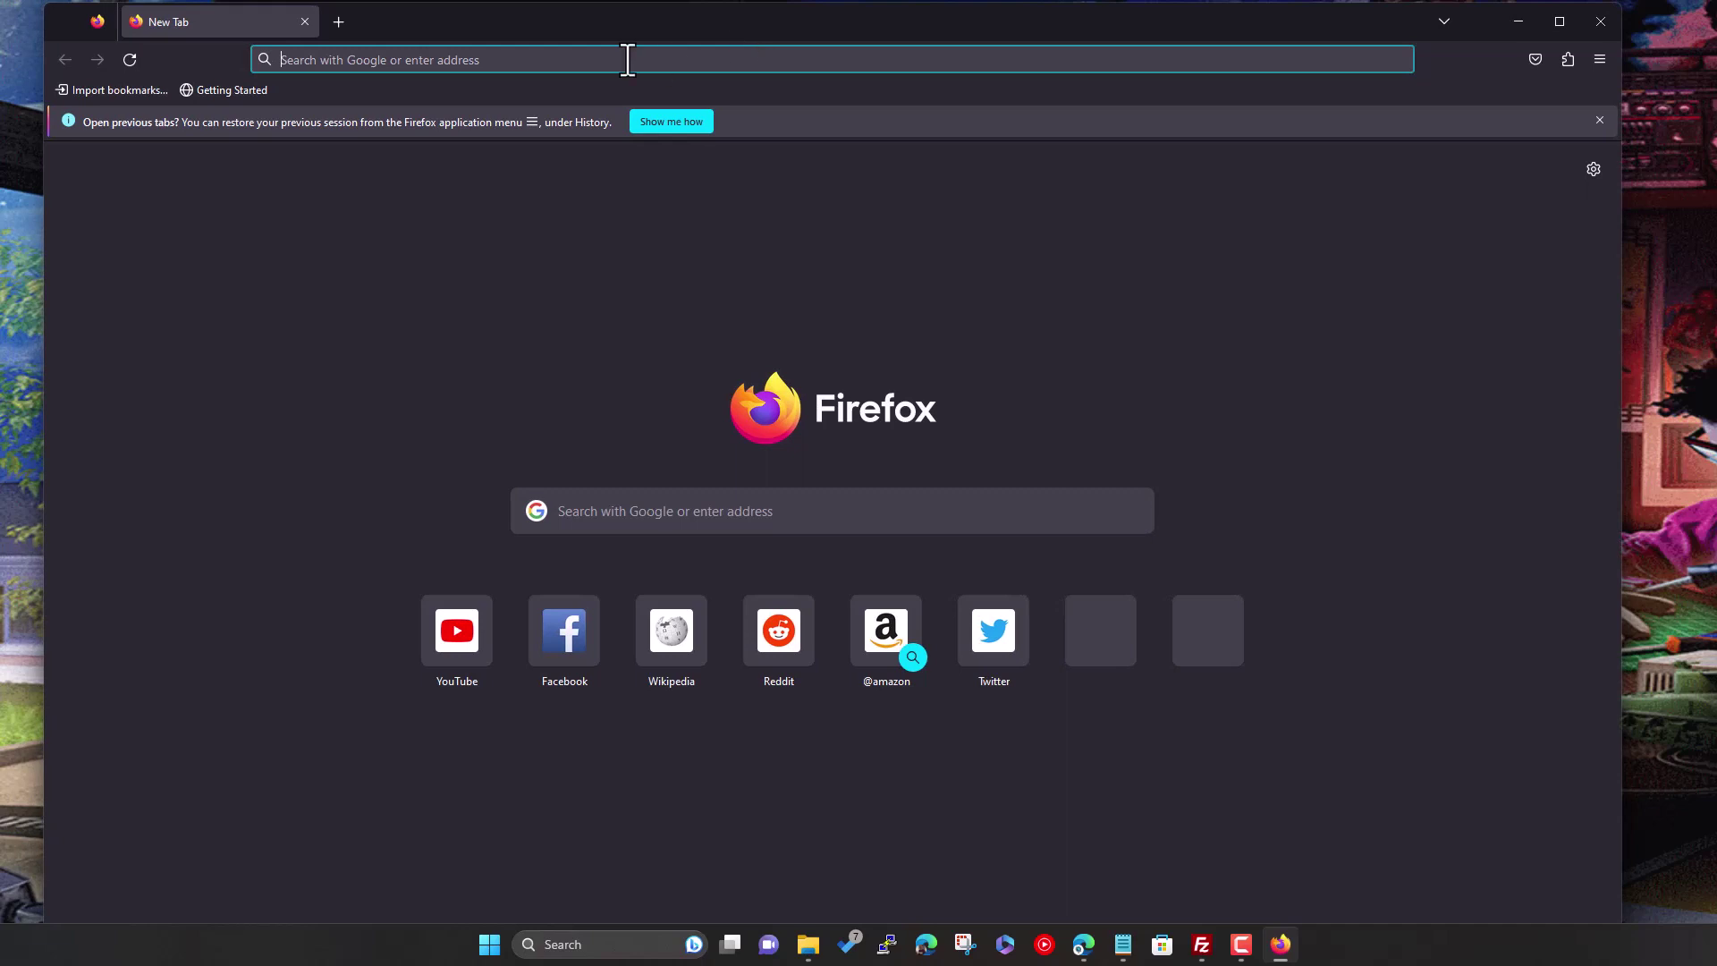
{"action": "left_click", "coordinate": [526, 60]}
{"action": "type", "text": "https://megaup.net/folder/49655/RB_&_Bat"}
{"action": "key", "text": "Return"}
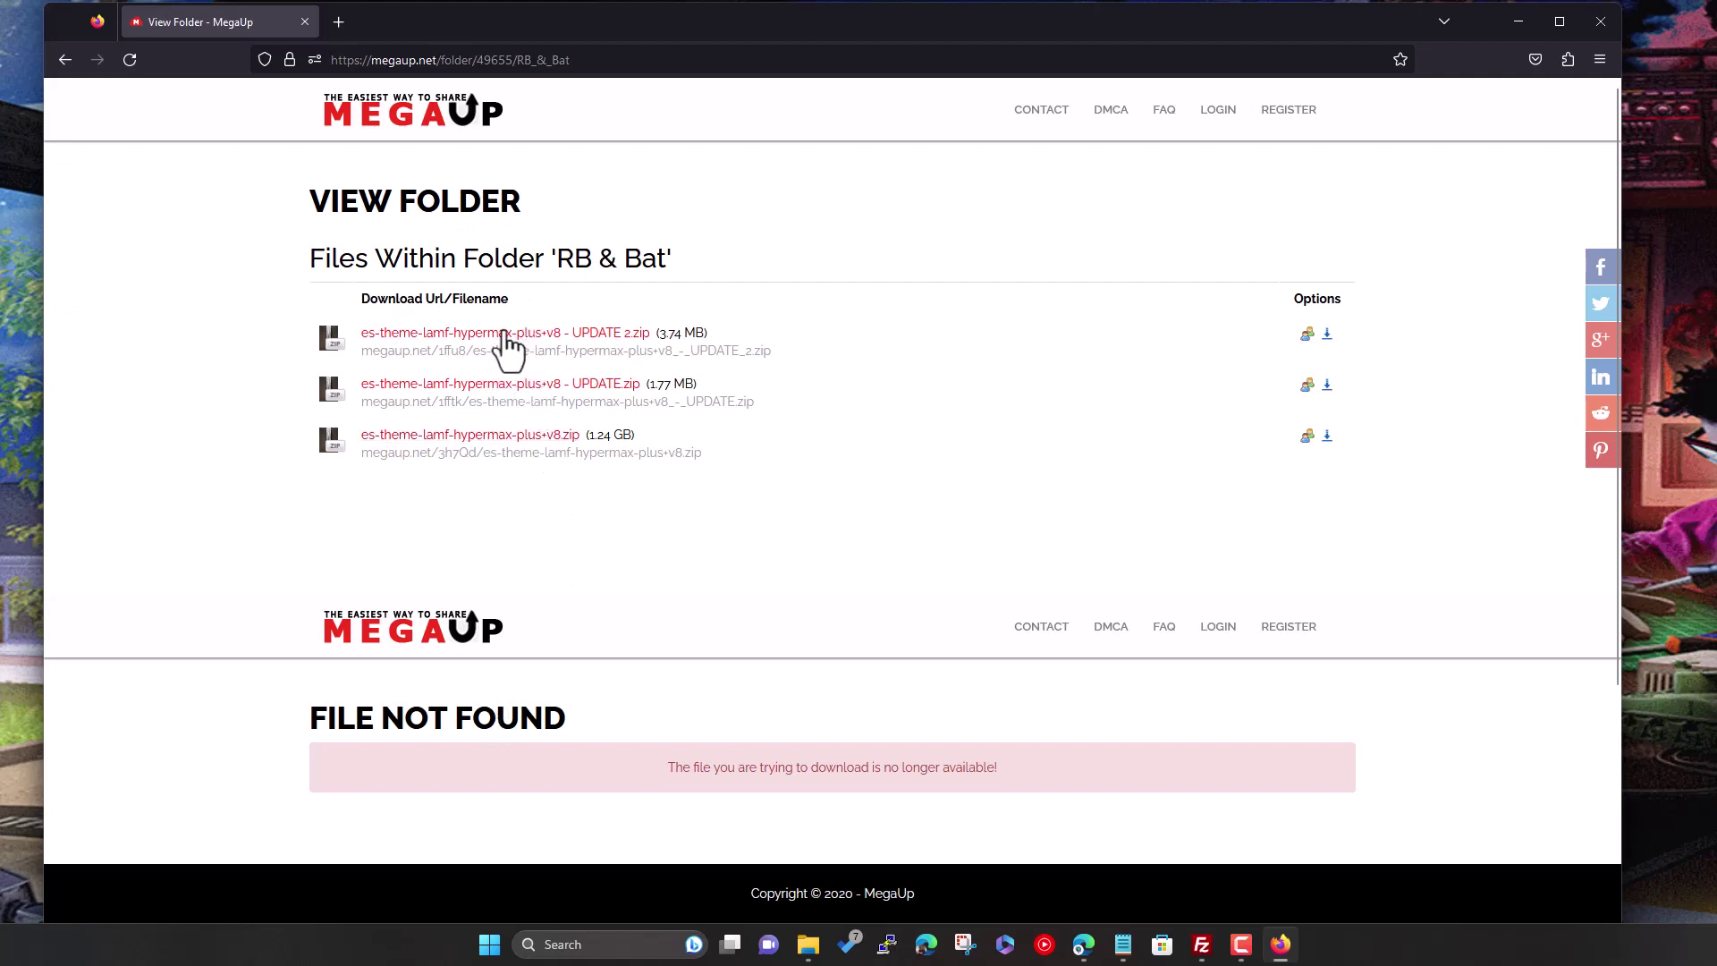
- Generate the download link for 'es-theme-lamf-hypermax-plus+ v8 - UPDATE.zip', save it to Downloads, and check the downloads list
{"action": "left_click", "coordinate": [524, 386]}
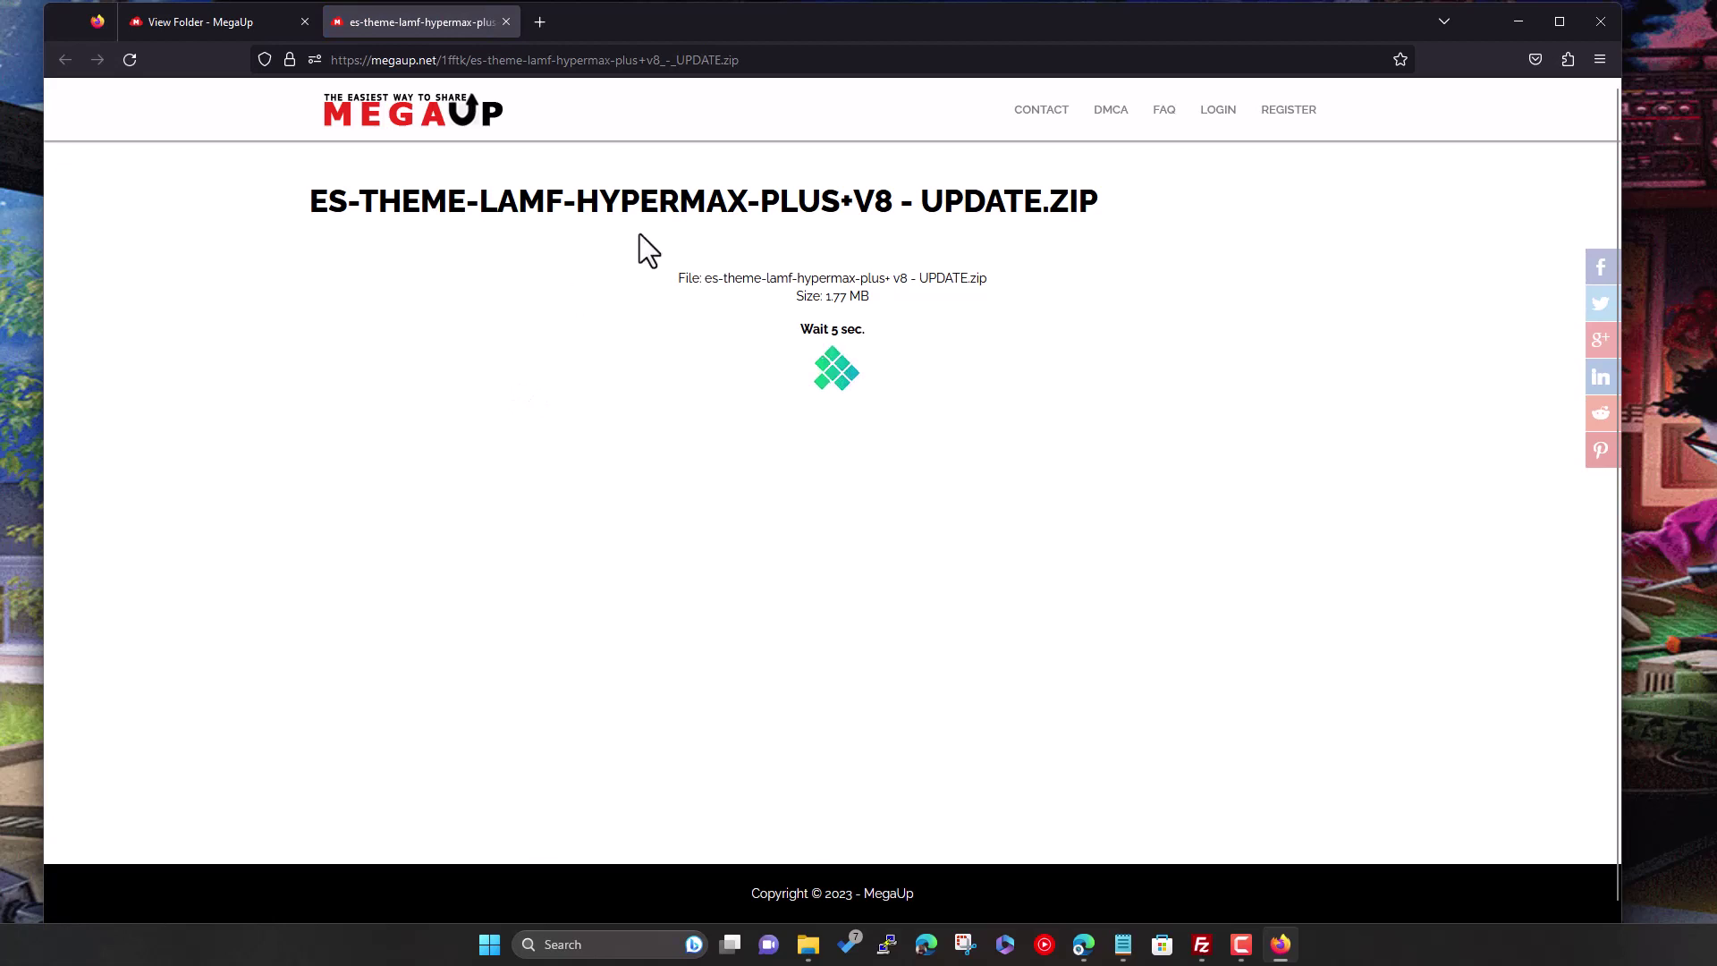
{"action": "left_click", "coordinate": [838, 351]}
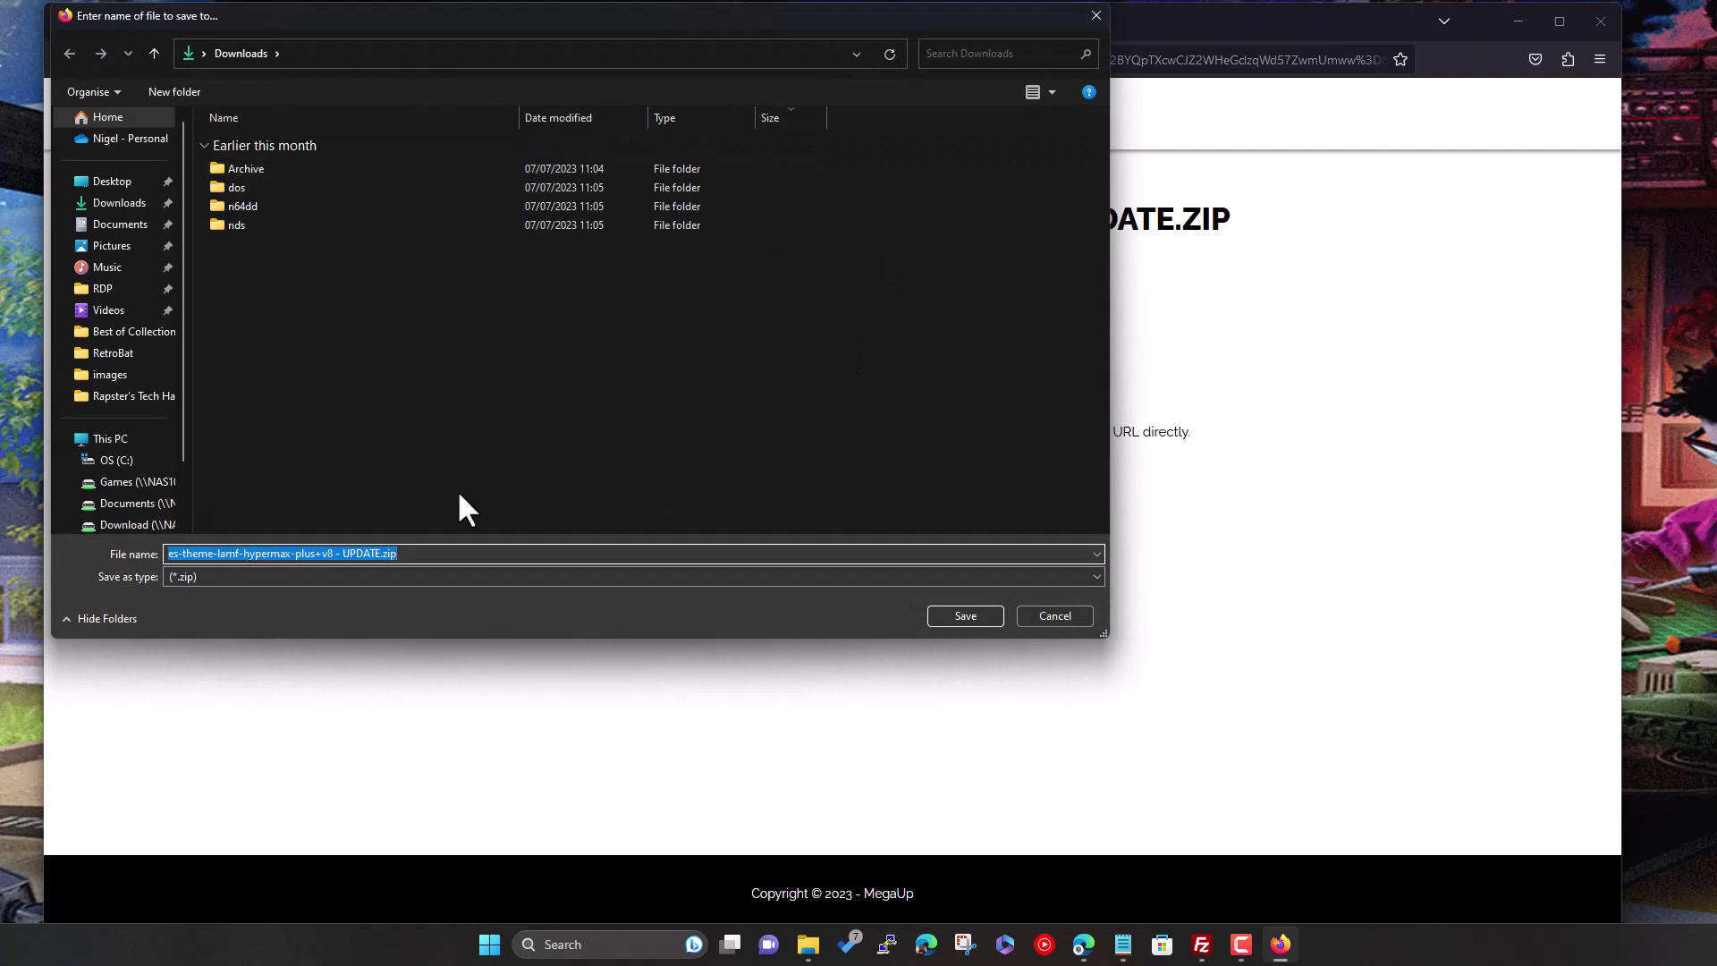
{"action": "left_click", "coordinate": [935, 615]}
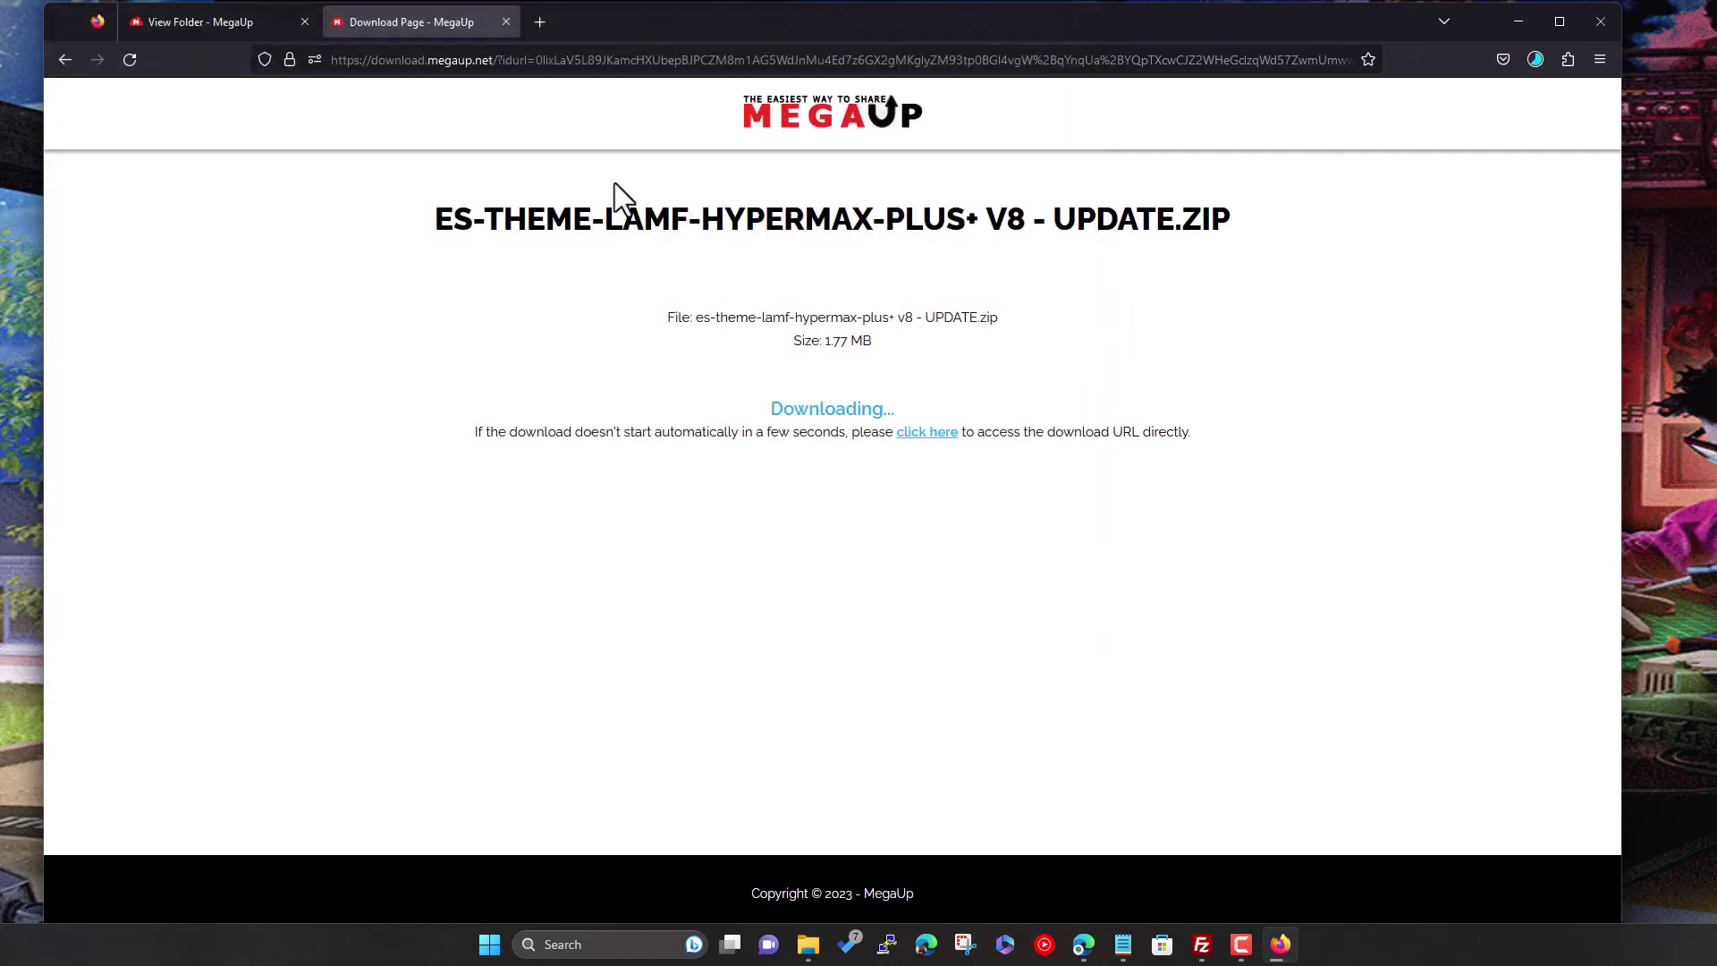
{"action": "left_click", "coordinate": [1537, 60]}
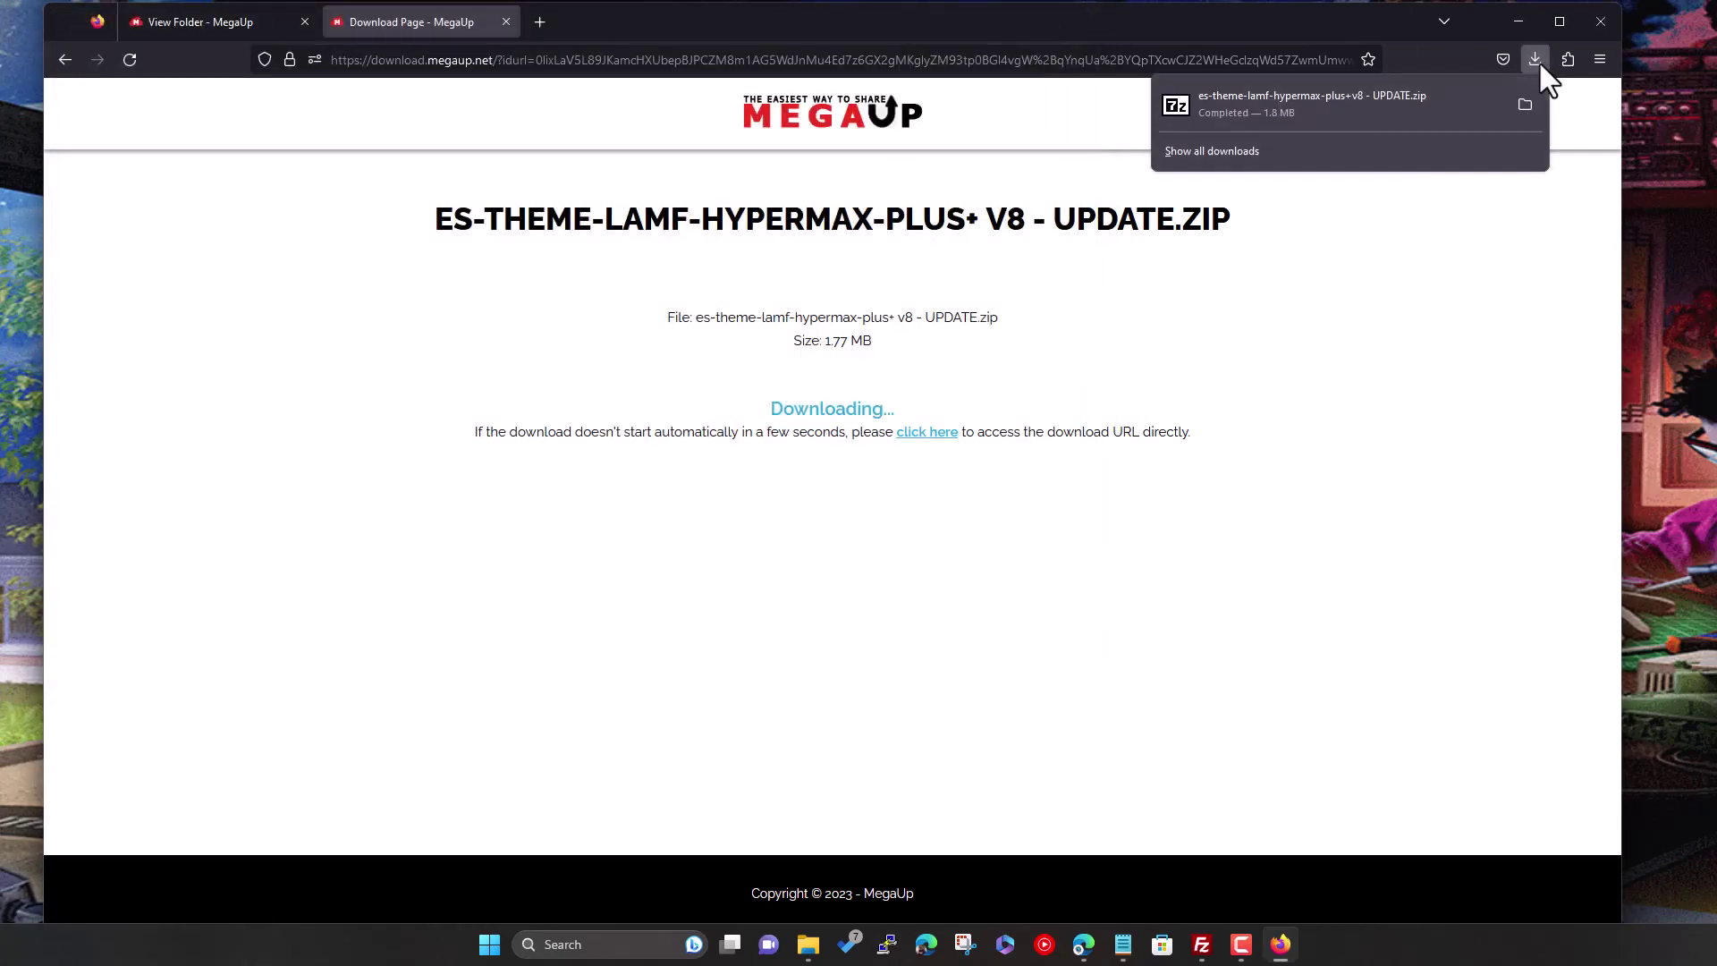
{"action": "left_click", "coordinate": [911, 532]}
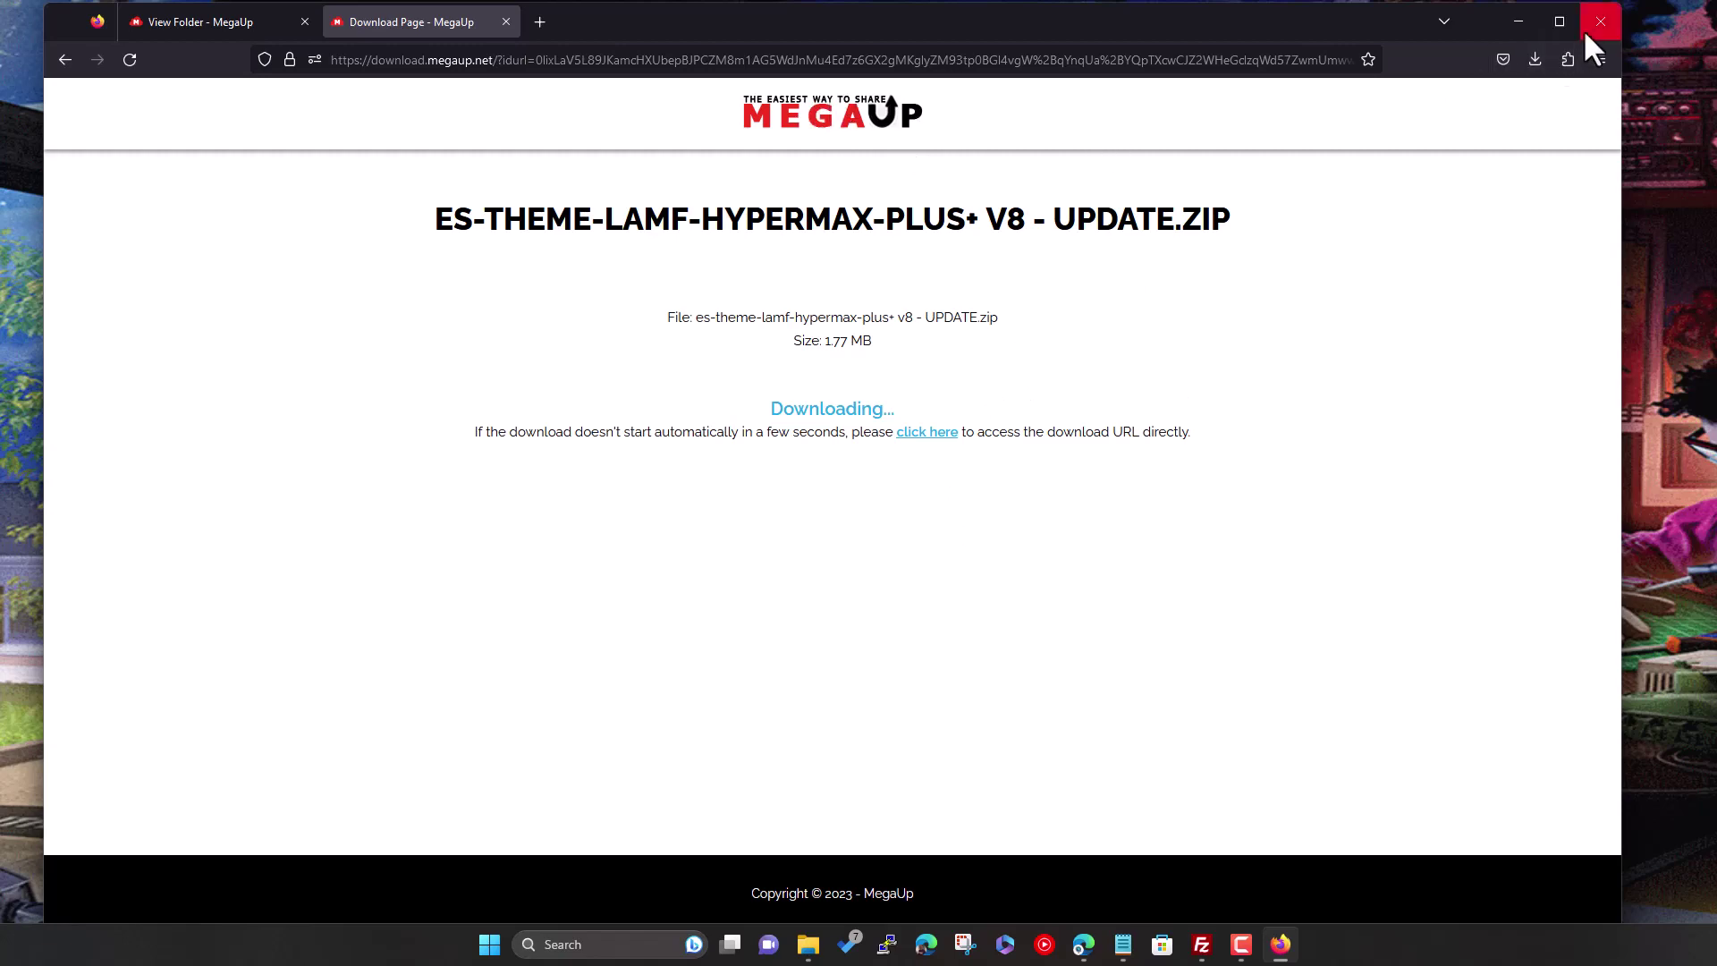
- Close the Firefox Portable window to reveal the FirefoxPortable folder
{"action": "left_click", "coordinate": [1604, 18]}
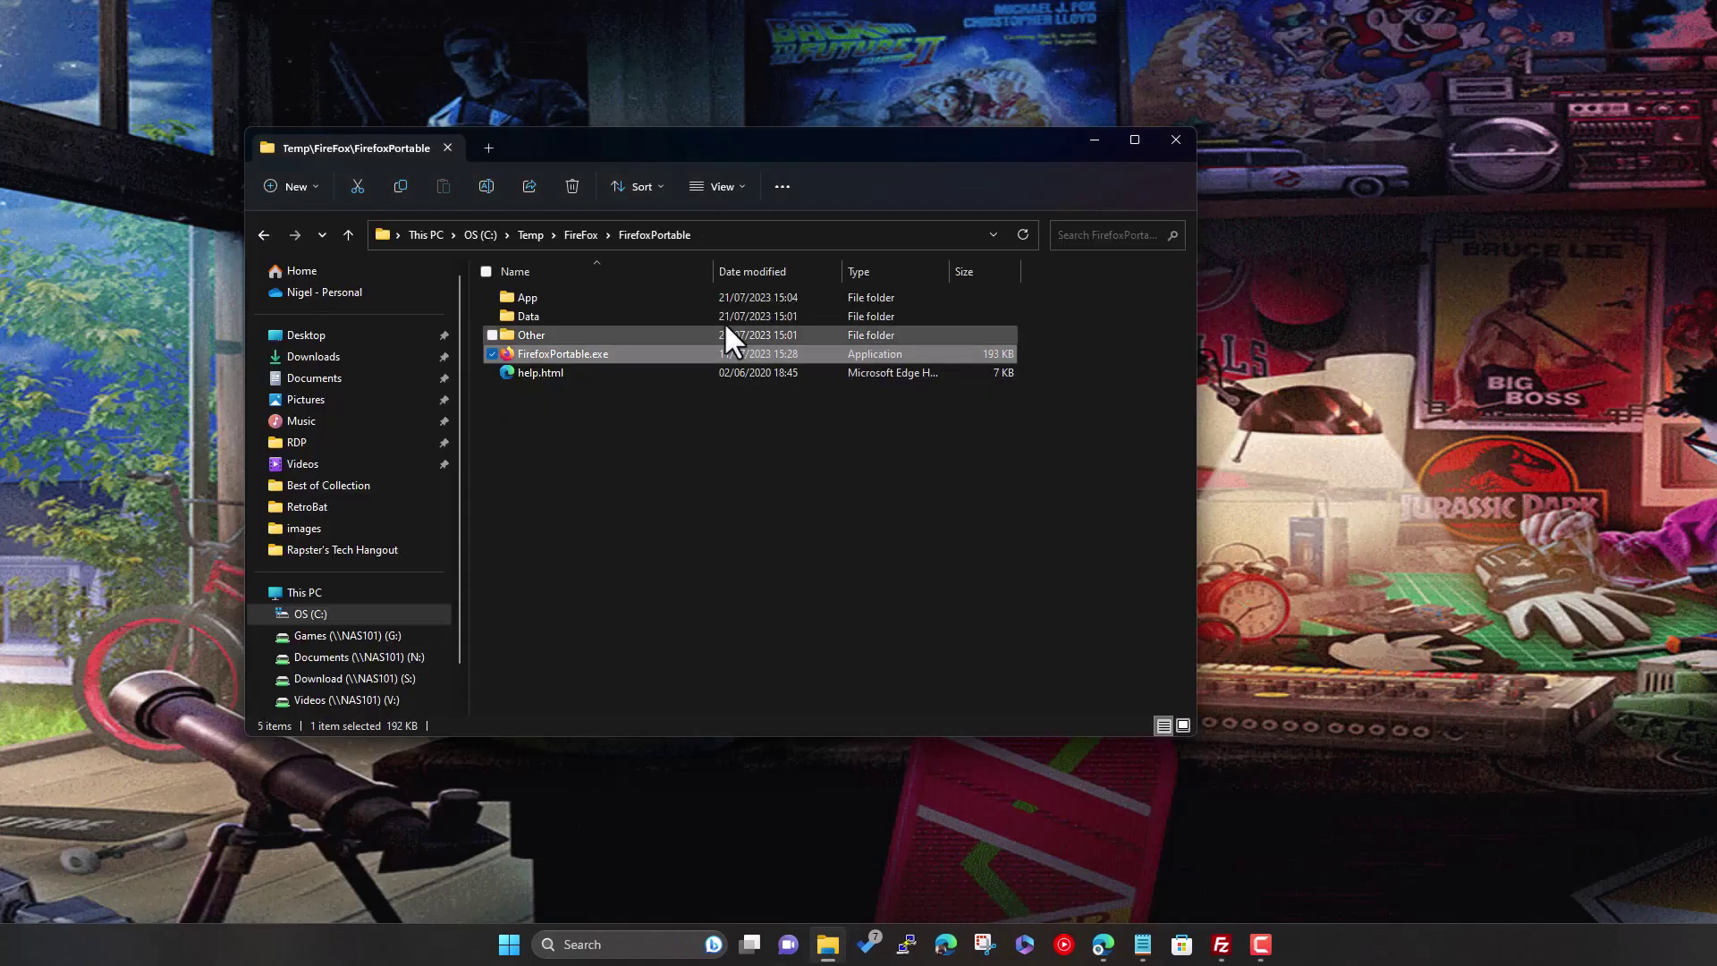